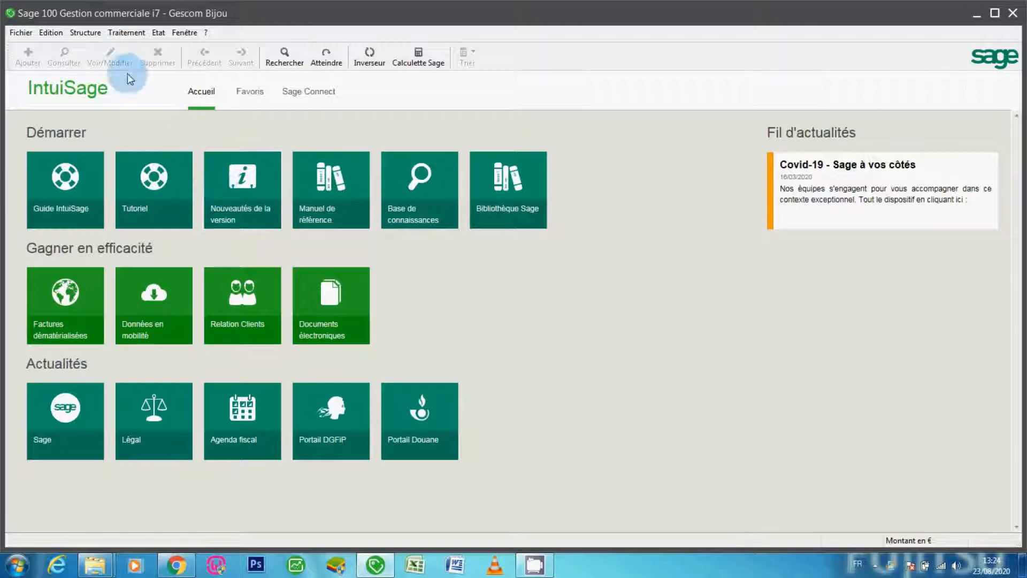
- Open the FACTURE++1 model from the ma ste folder in the page layout editor and maximize its window
click(26, 33)
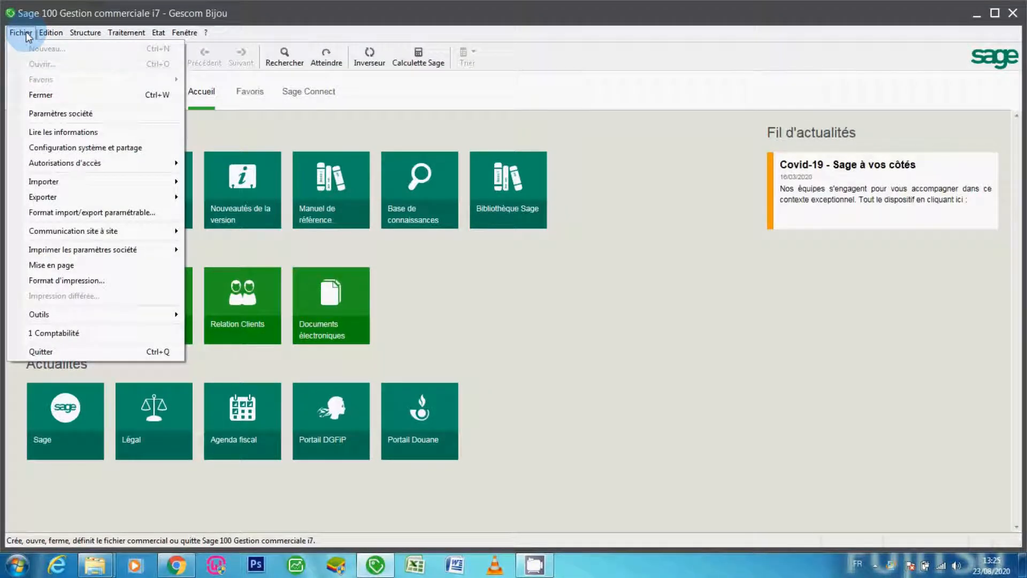
mouse_move(44, 34)
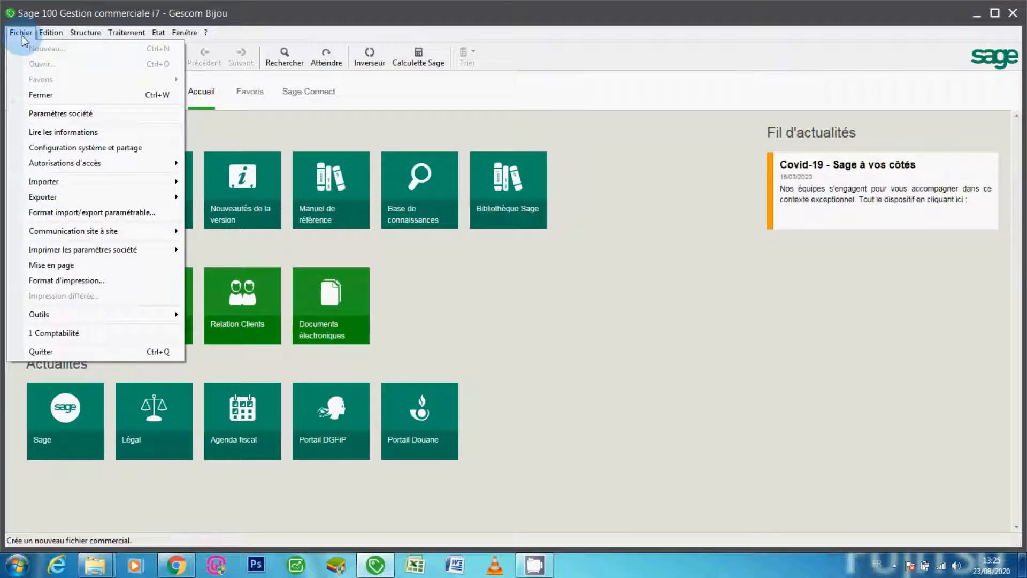
click(54, 264)
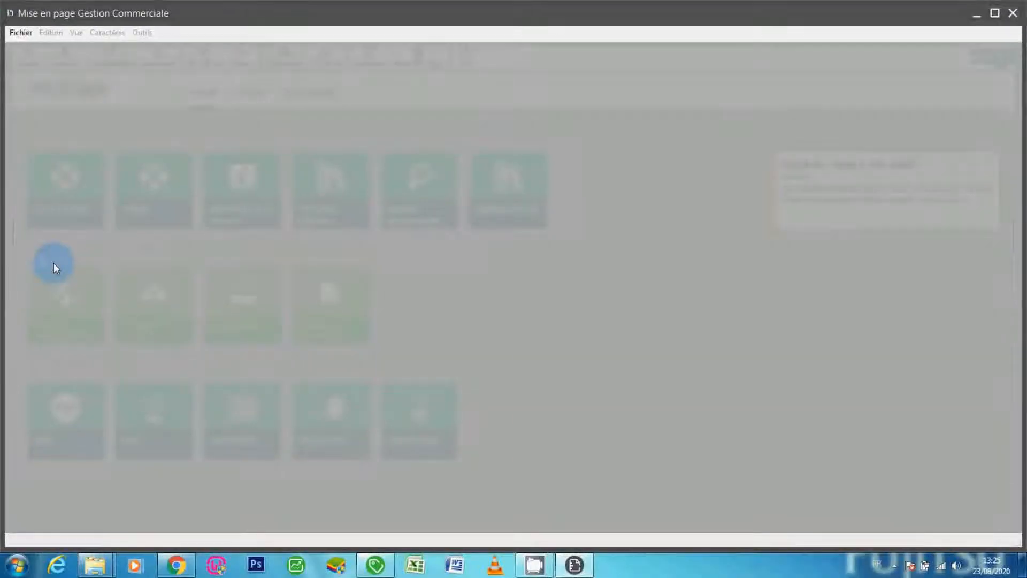
click(21, 33)
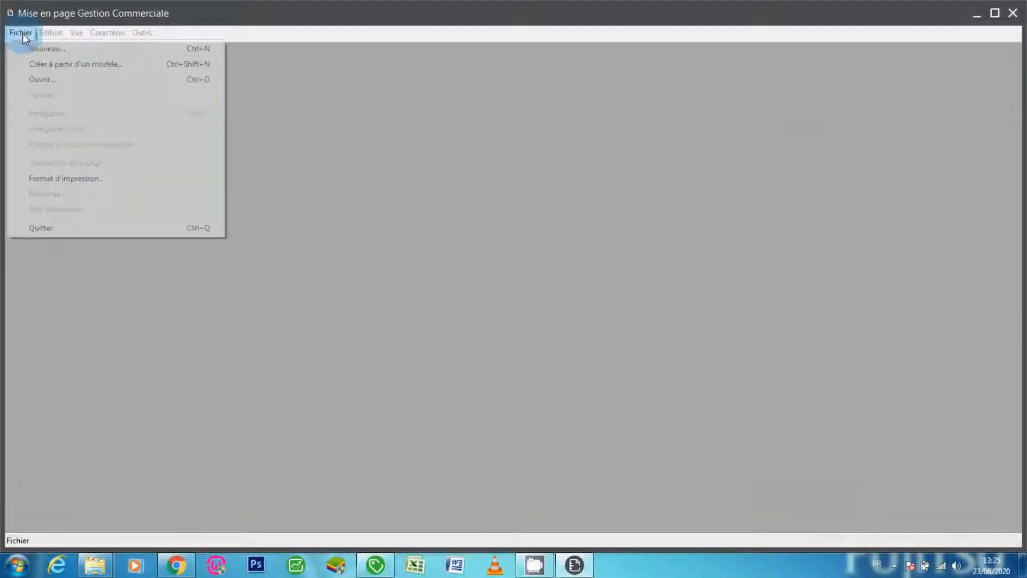
click(36, 79)
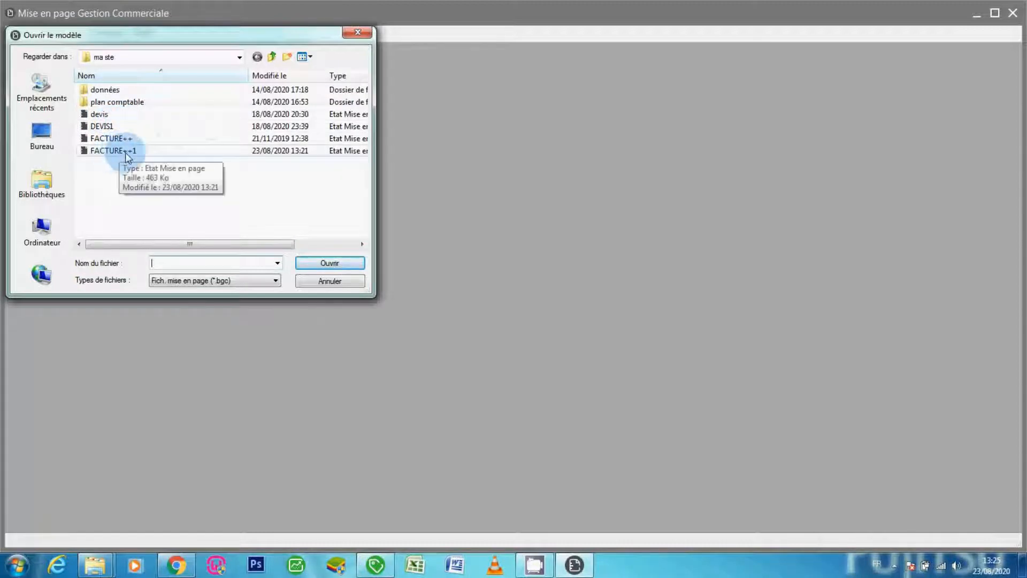
click(126, 154)
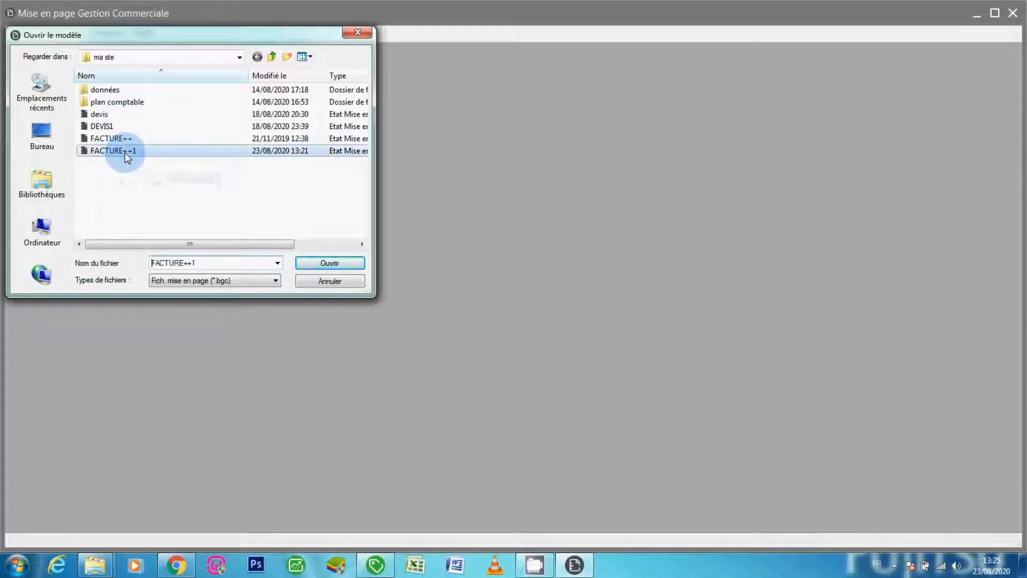
click(306, 260)
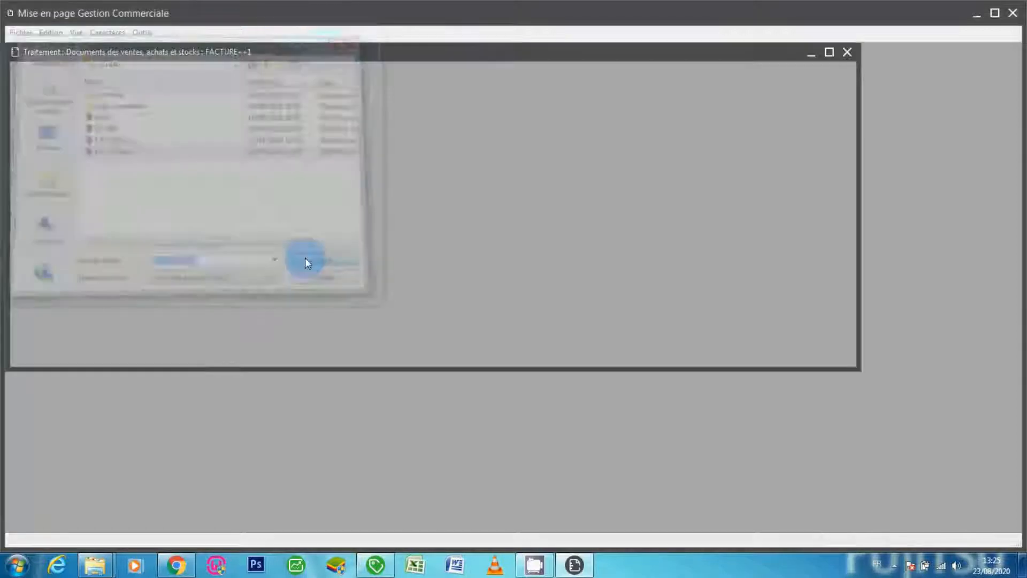
click(830, 55)
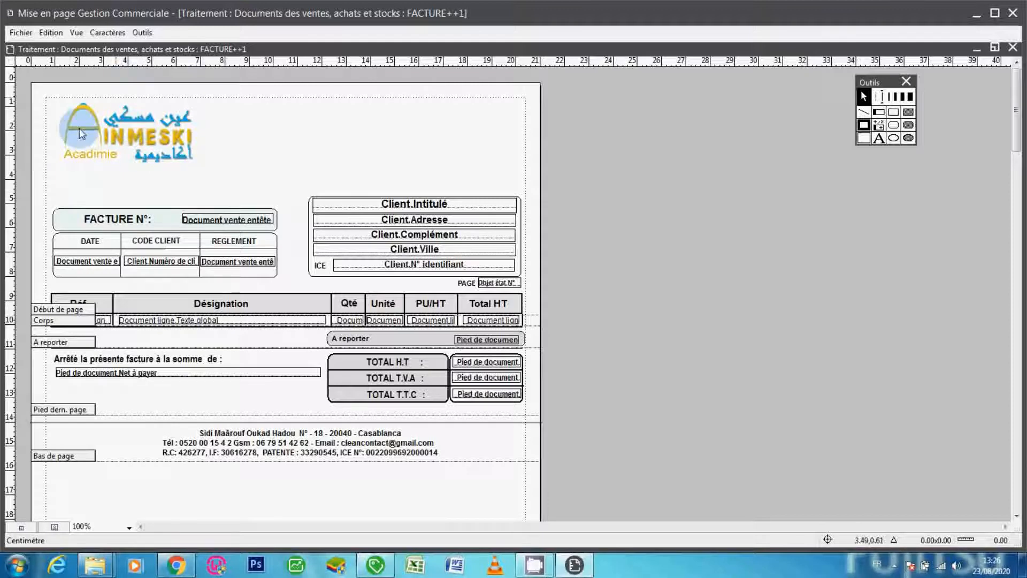
- Hide the layout's rulers and show them again
click(76, 32)
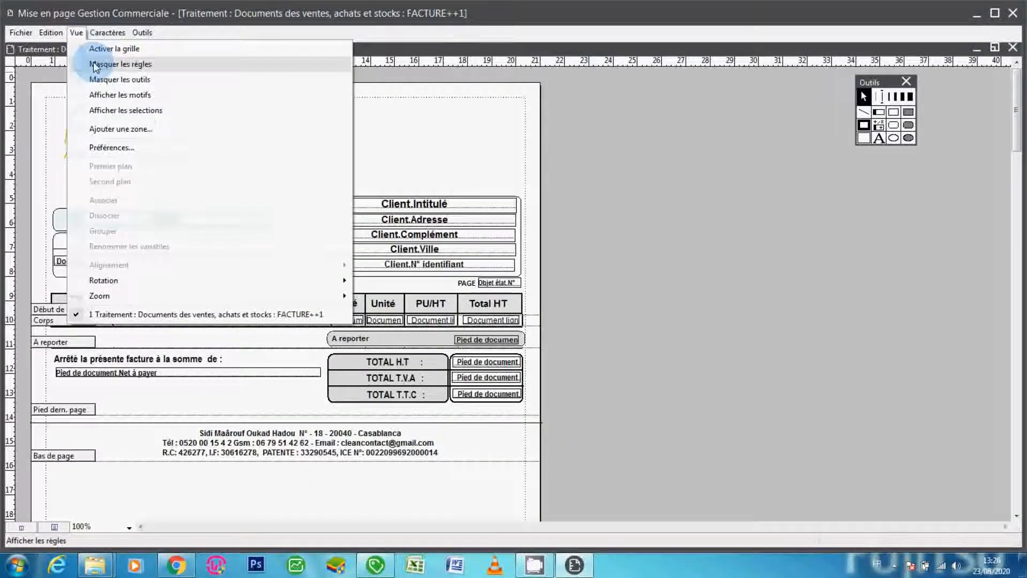
click(94, 66)
click(79, 33)
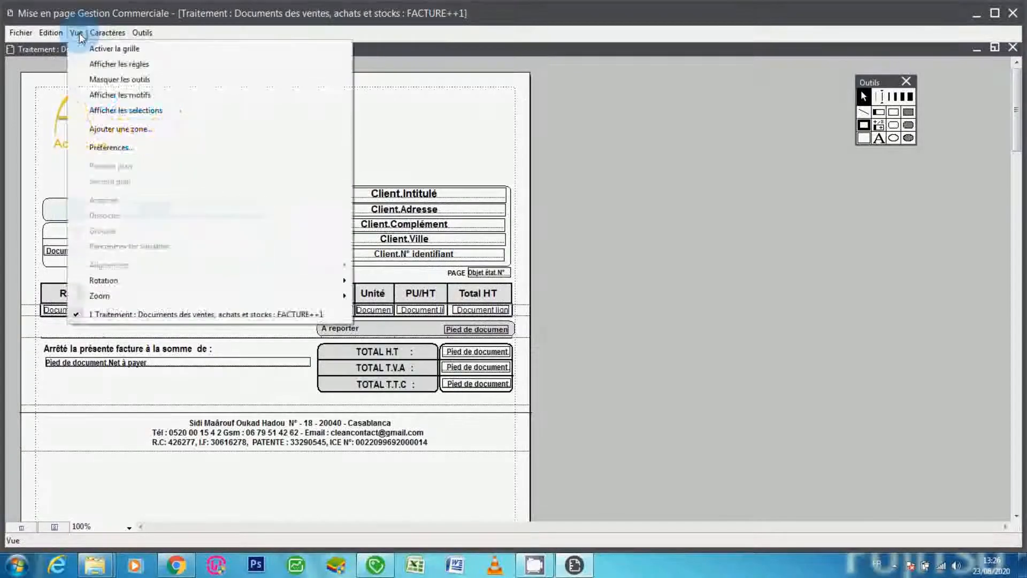
click(98, 65)
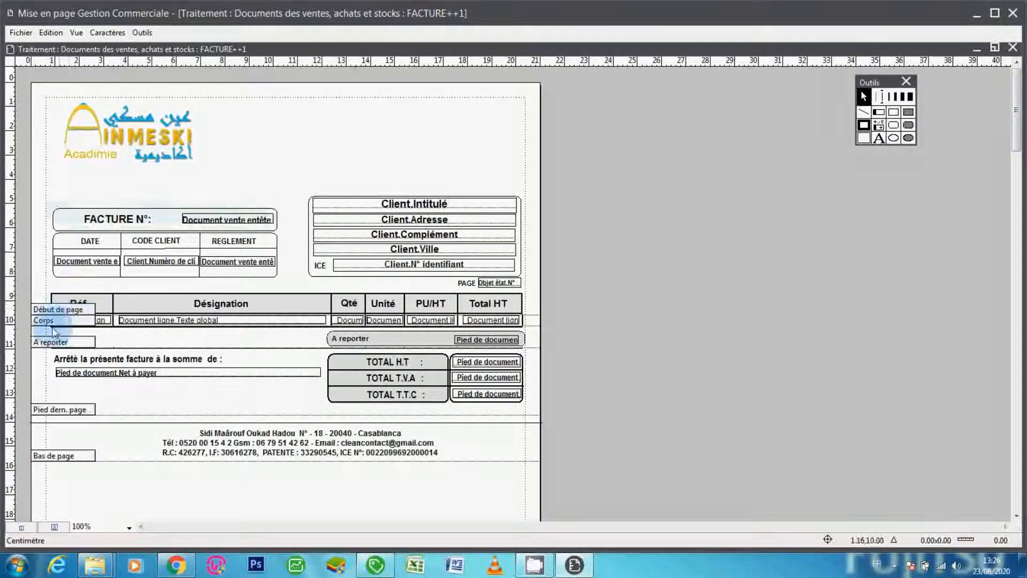
- Examine the zone types that can be added to the invoice layout, without adding one
click(78, 33)
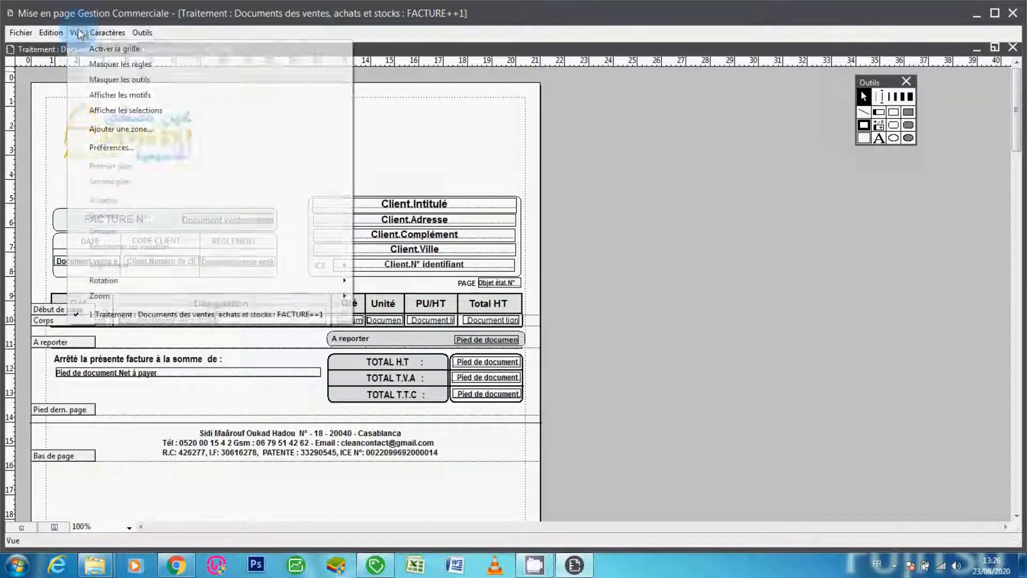
click(117, 135)
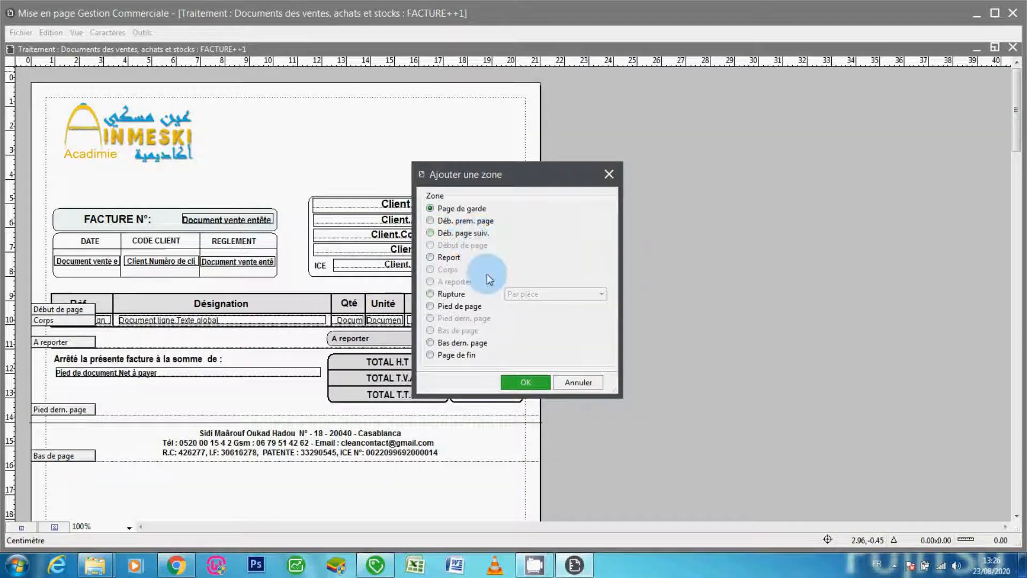
click(582, 382)
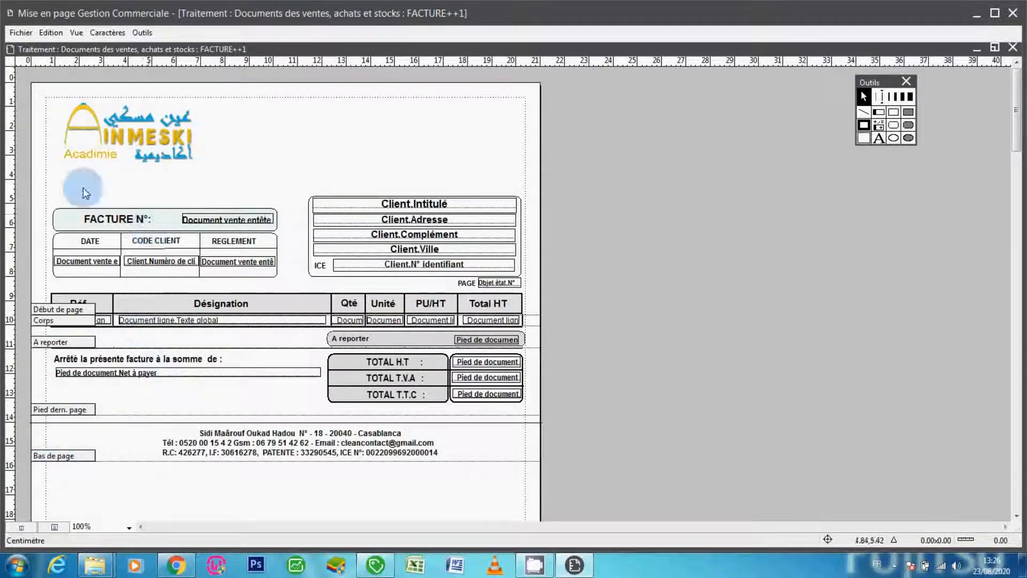
click(167, 215)
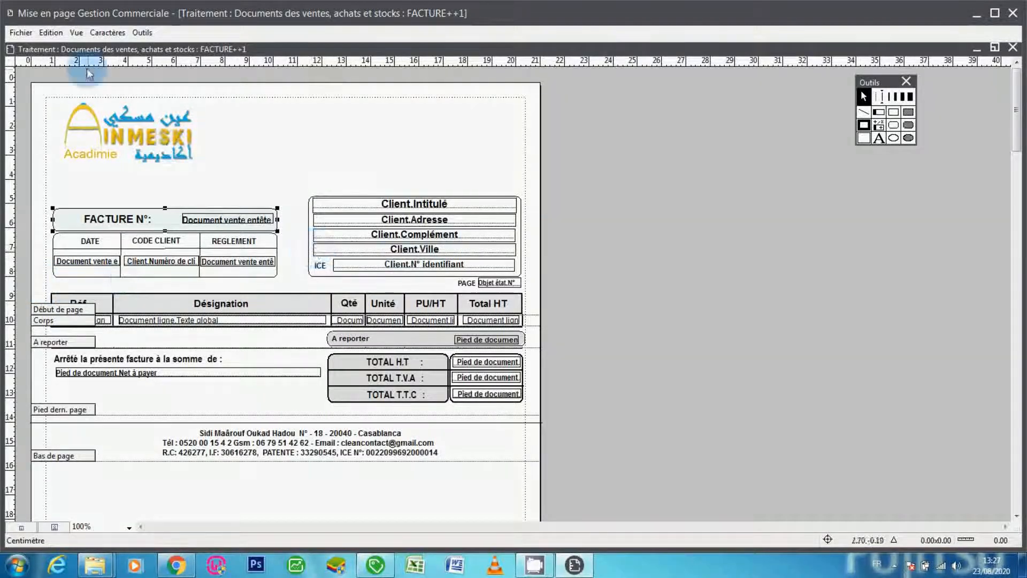
click(76, 33)
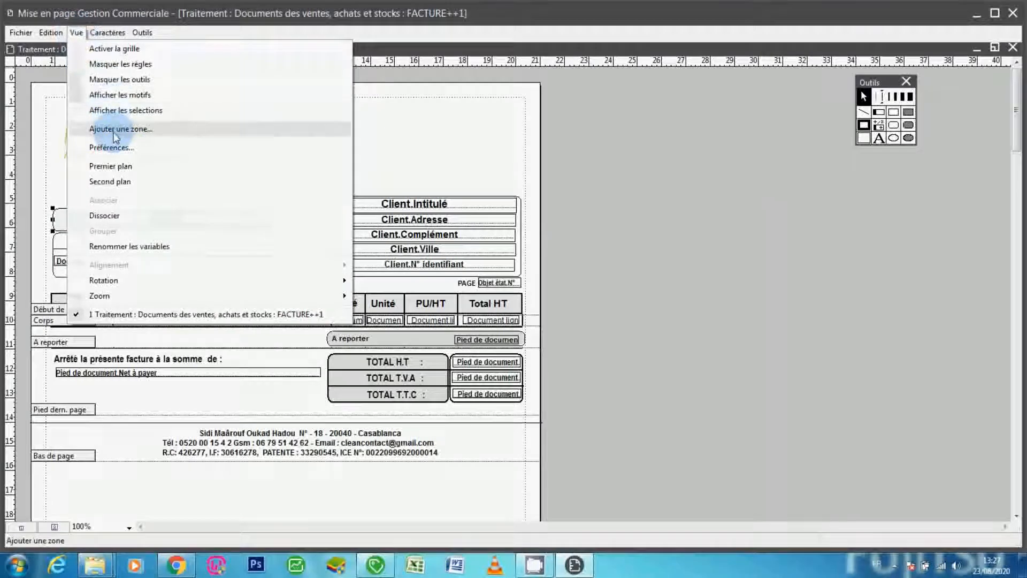
click(114, 131)
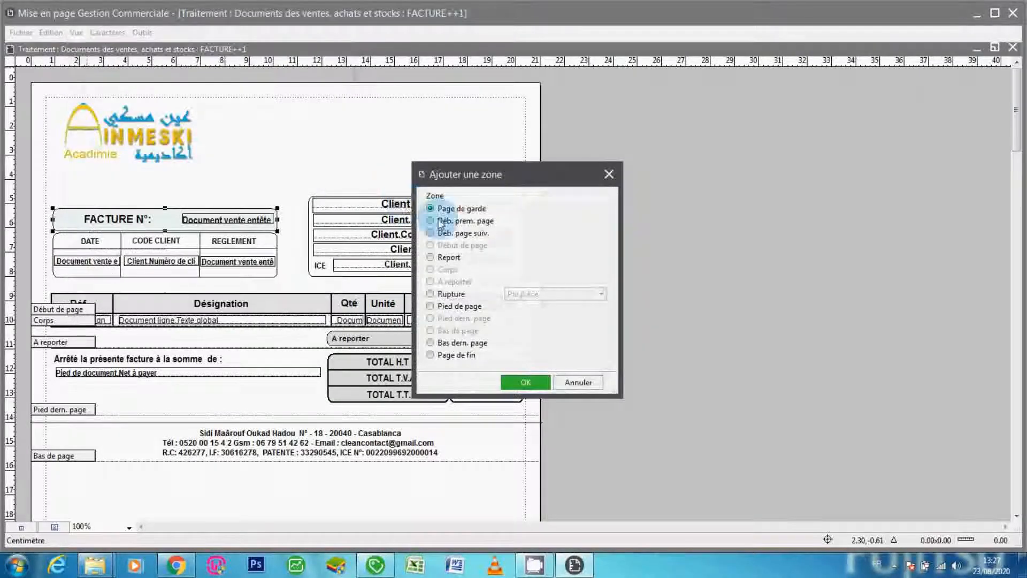
click(579, 382)
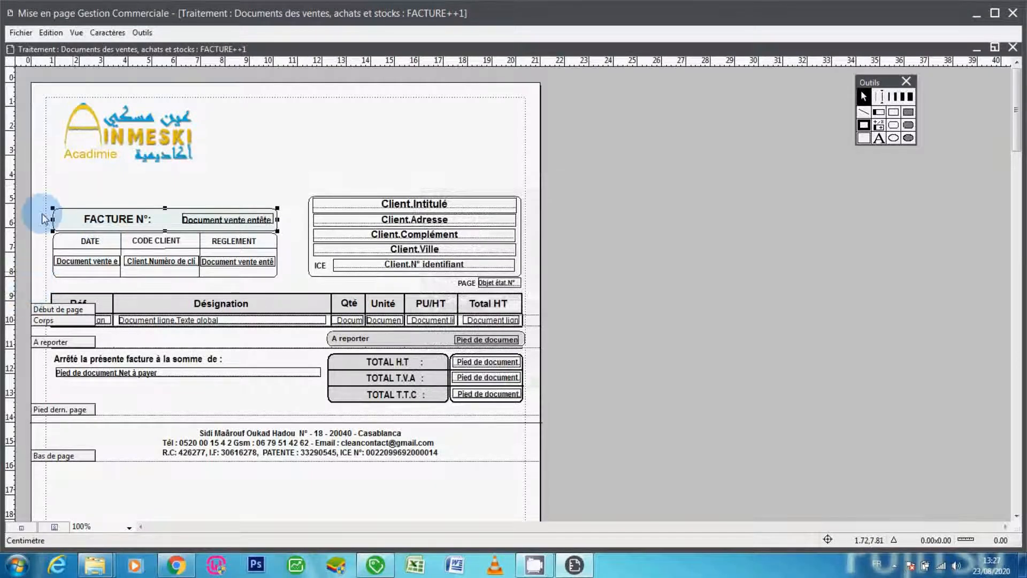
- Add a Déb. prem. page zone and move its boundary down to just above the item table's header row
click(76, 37)
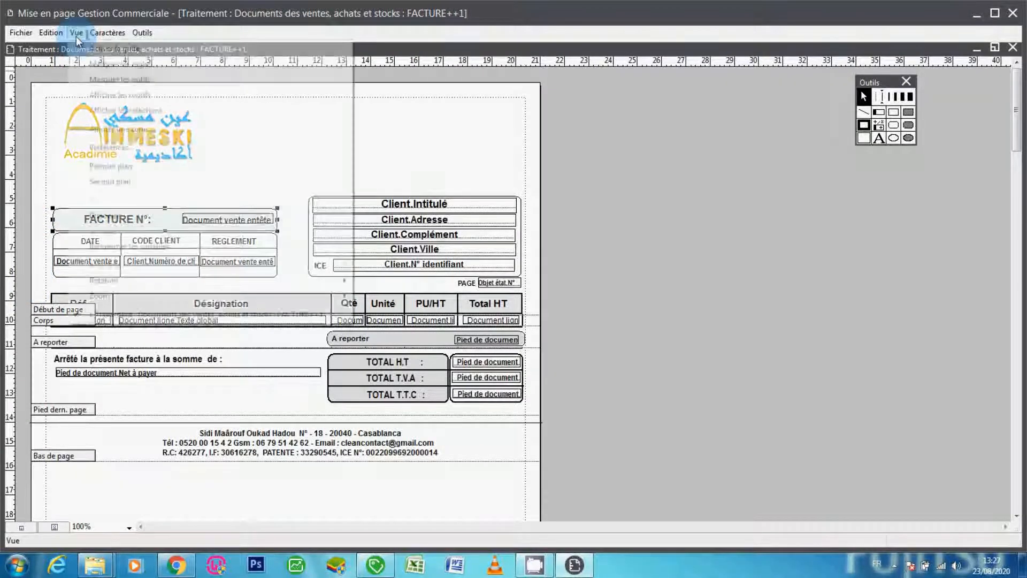
click(115, 132)
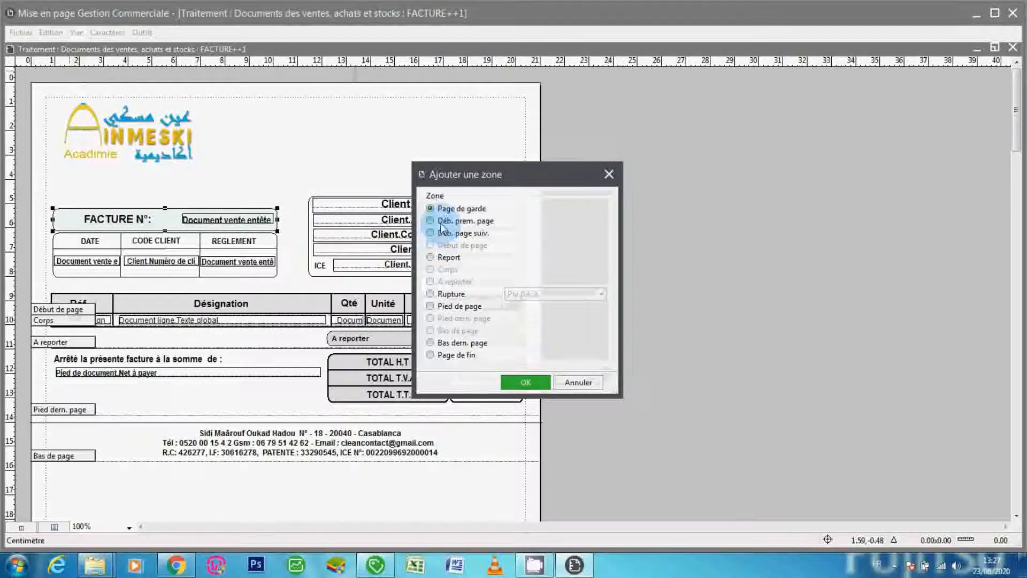
click(431, 220)
click(542, 383)
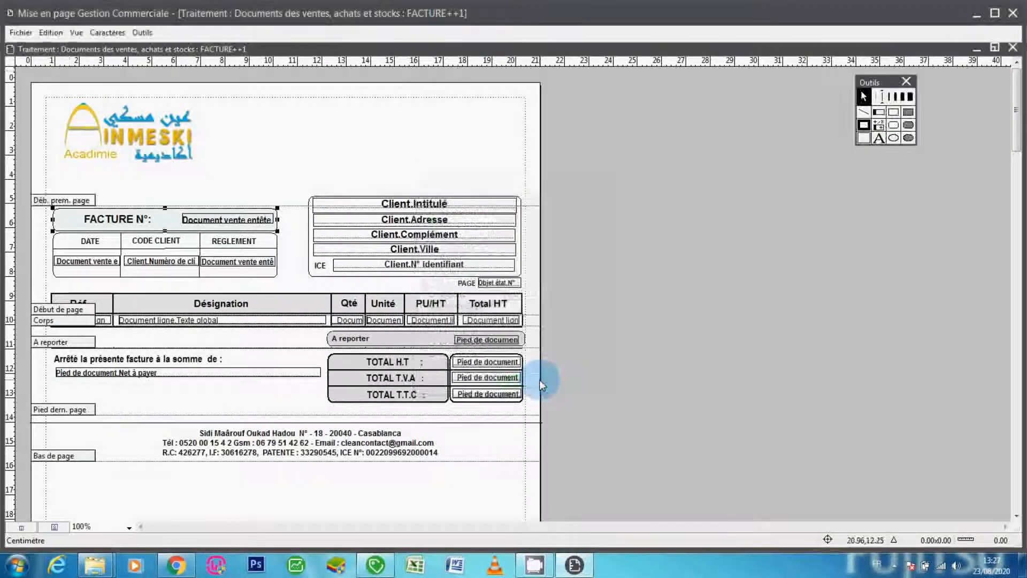
click(88, 207)
drag(86, 205, 77, 291)
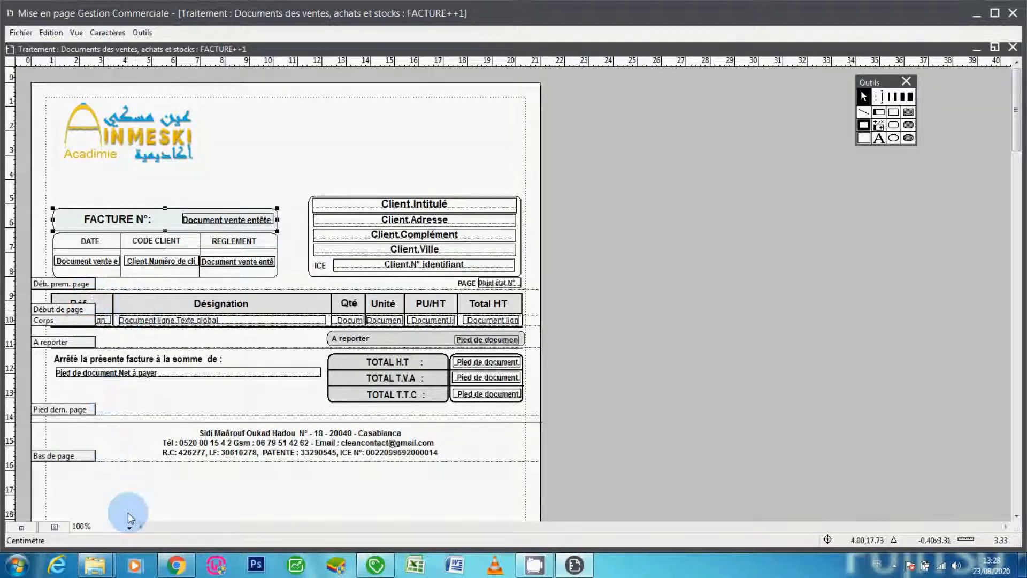
- Remove the Déb. prem. page zone by moving its boundary off the page's upper edge
click(128, 527)
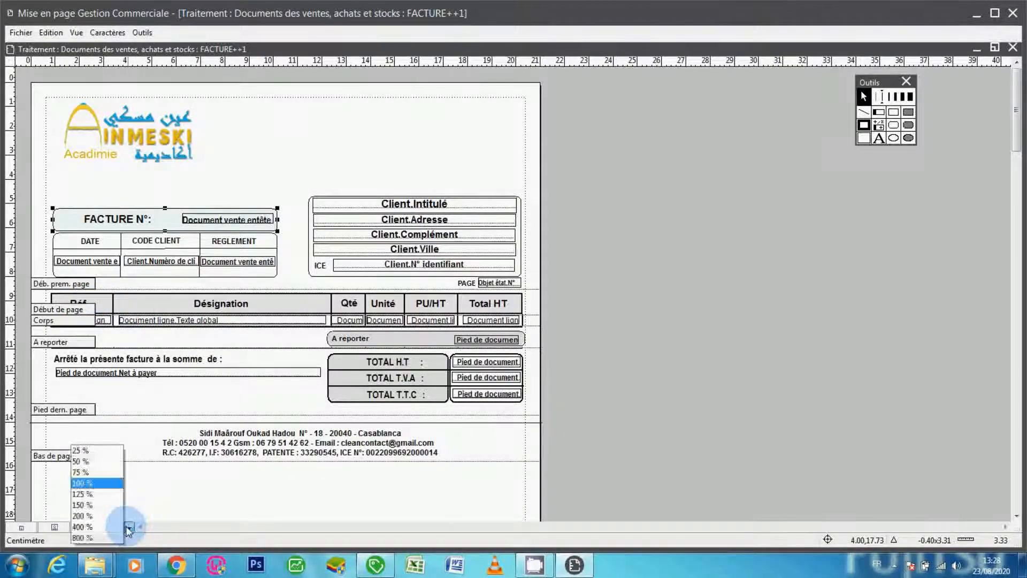
click(105, 495)
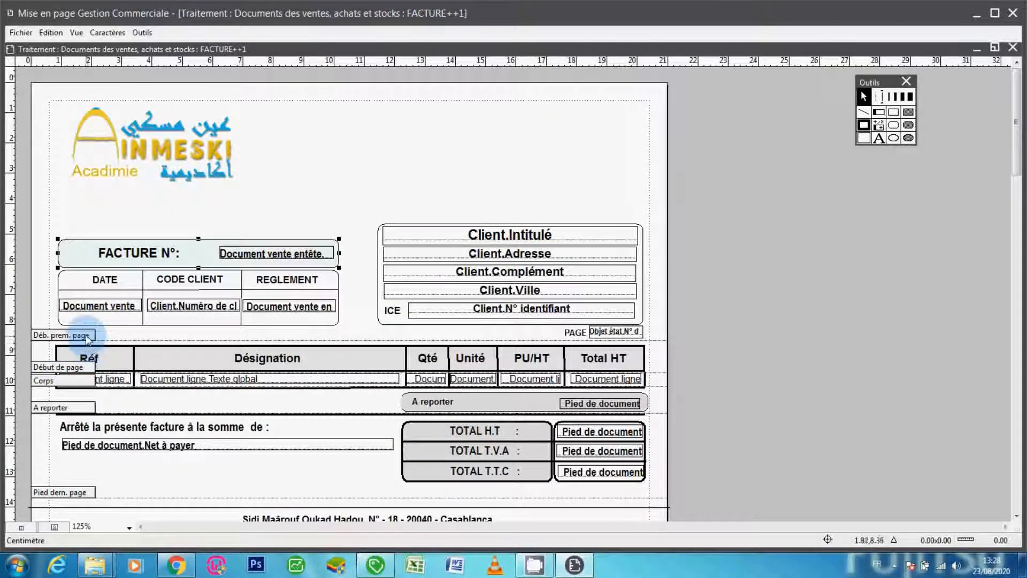
drag(87, 338, 73, 74)
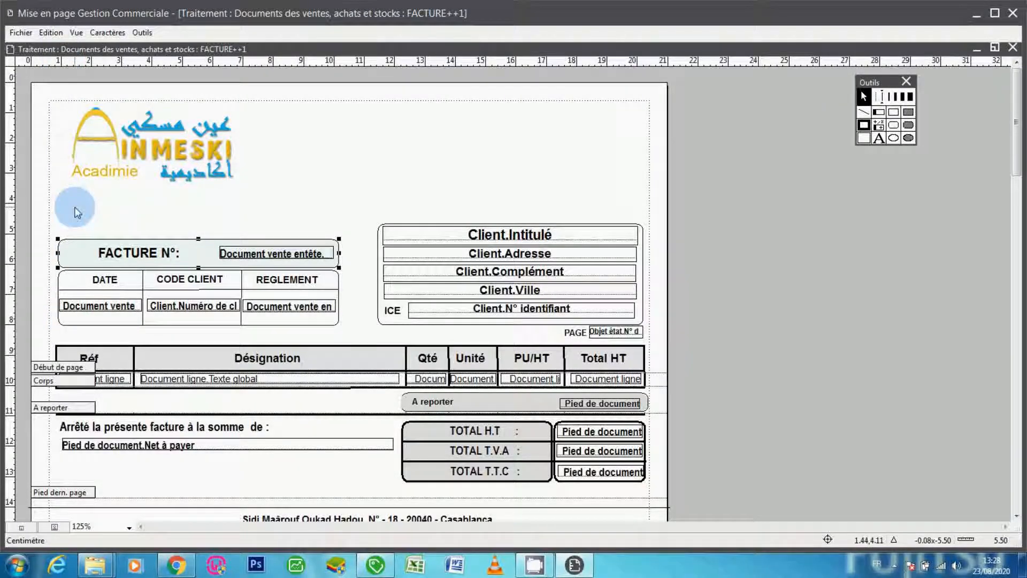
- Adjust the Début de page zone boundary toward the lower edge of the item table's header row
click(112, 339)
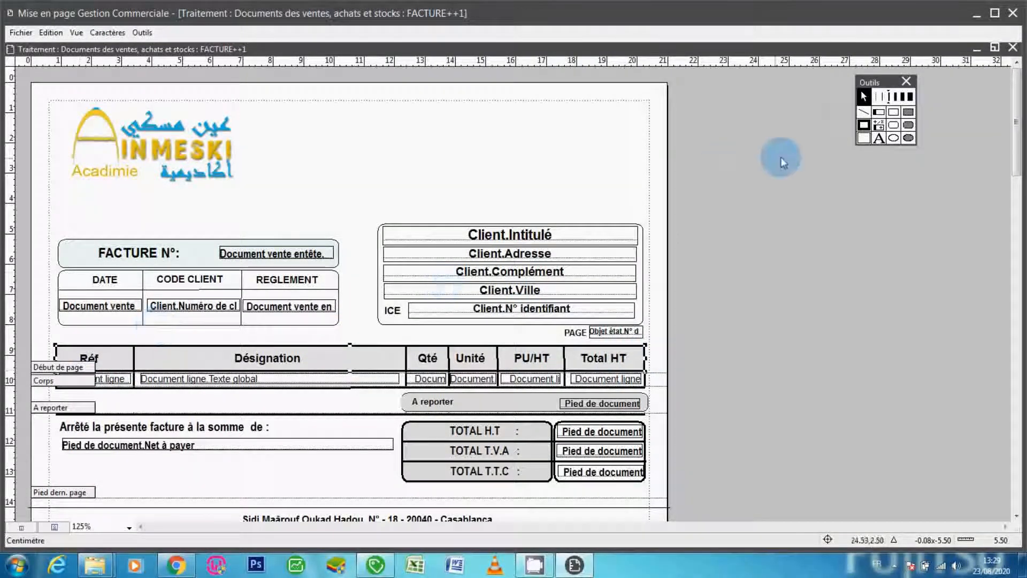
click(892, 121)
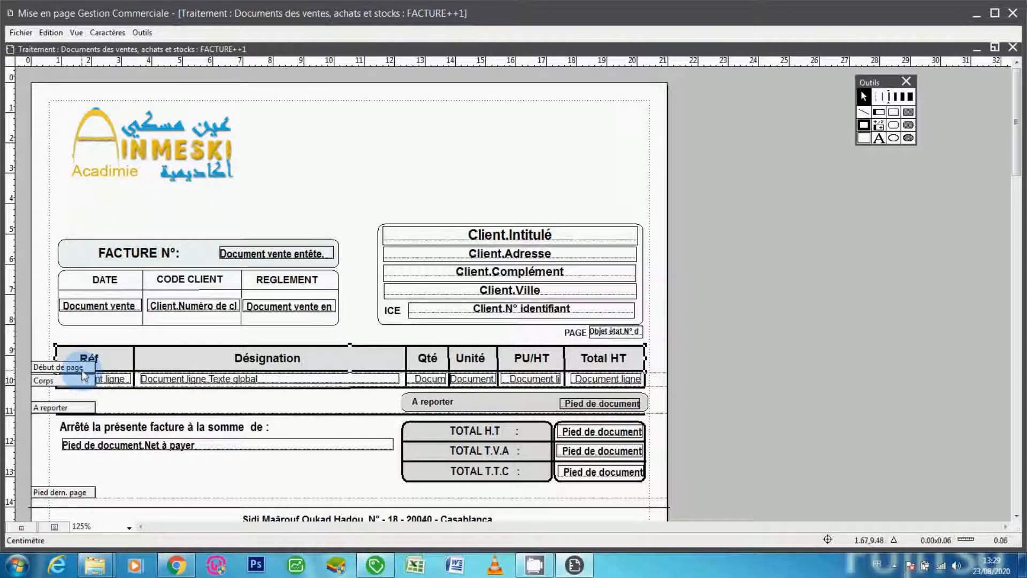
drag(82, 371, 84, 372)
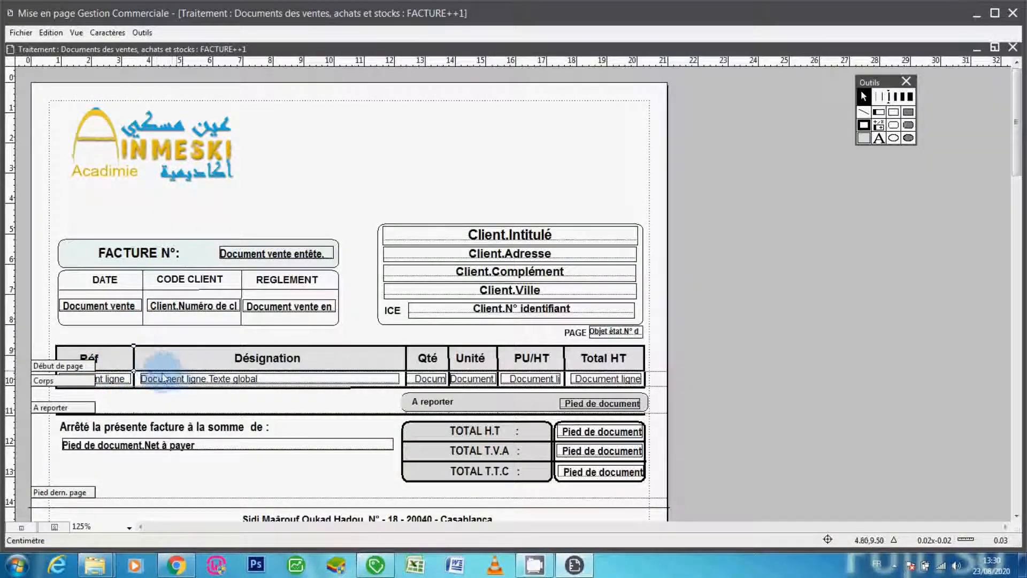
click(73, 371)
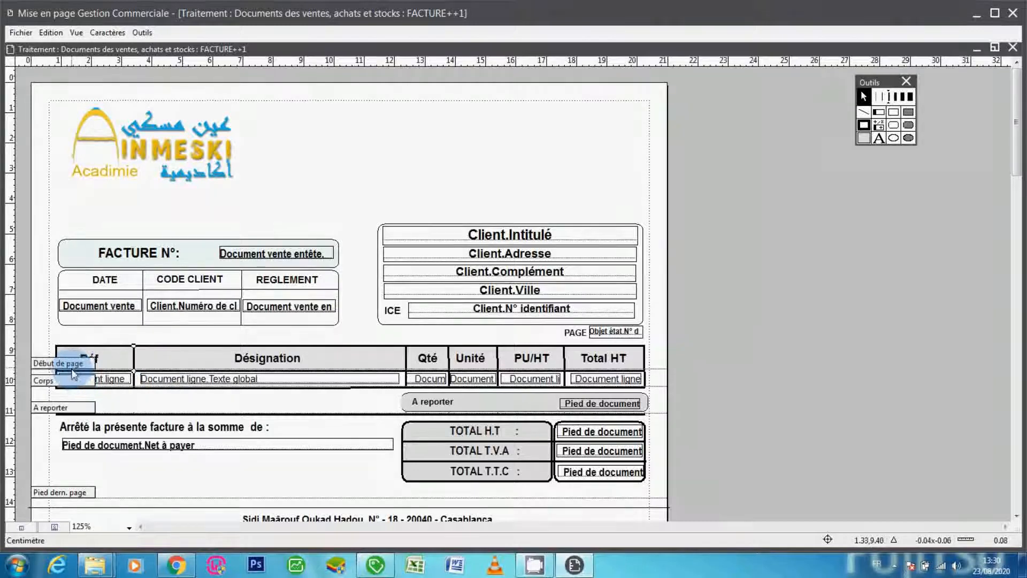
drag(72, 370, 71, 371)
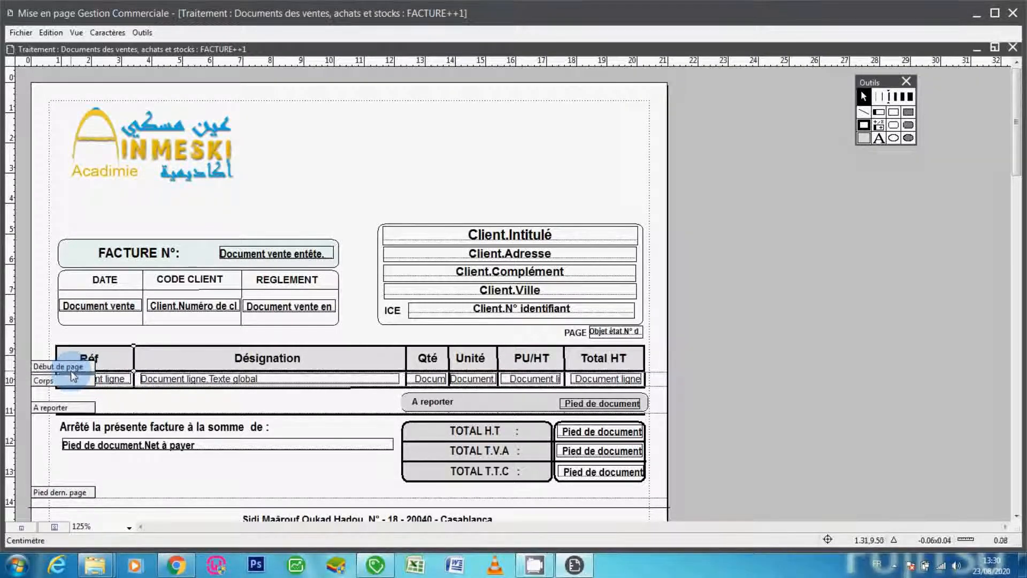
- Fine-tune the Début de page boundary to the header row's lower edge and the Corps boundary to the item row's lower edge
click(128, 527)
click(88, 516)
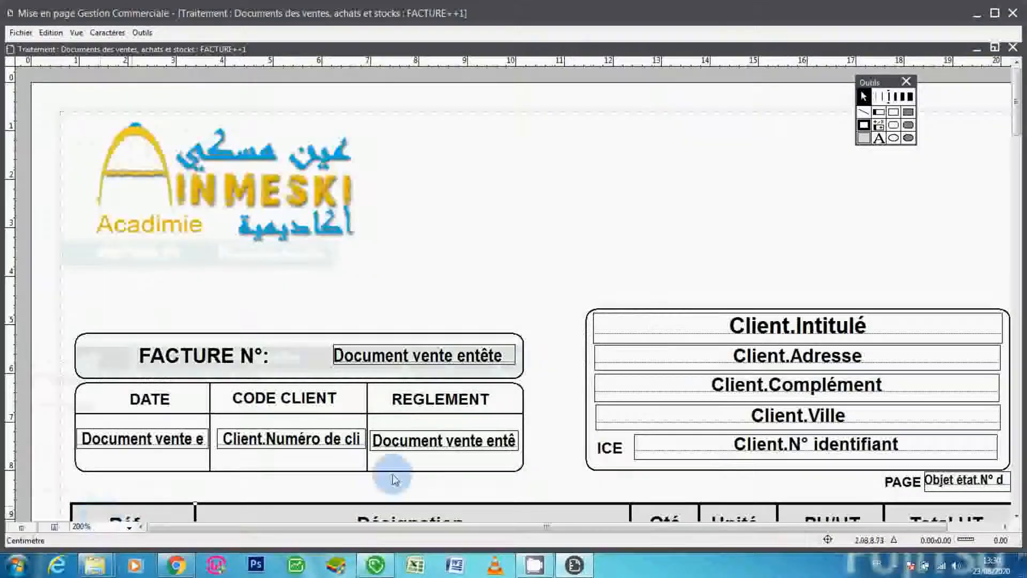
click(1016, 518)
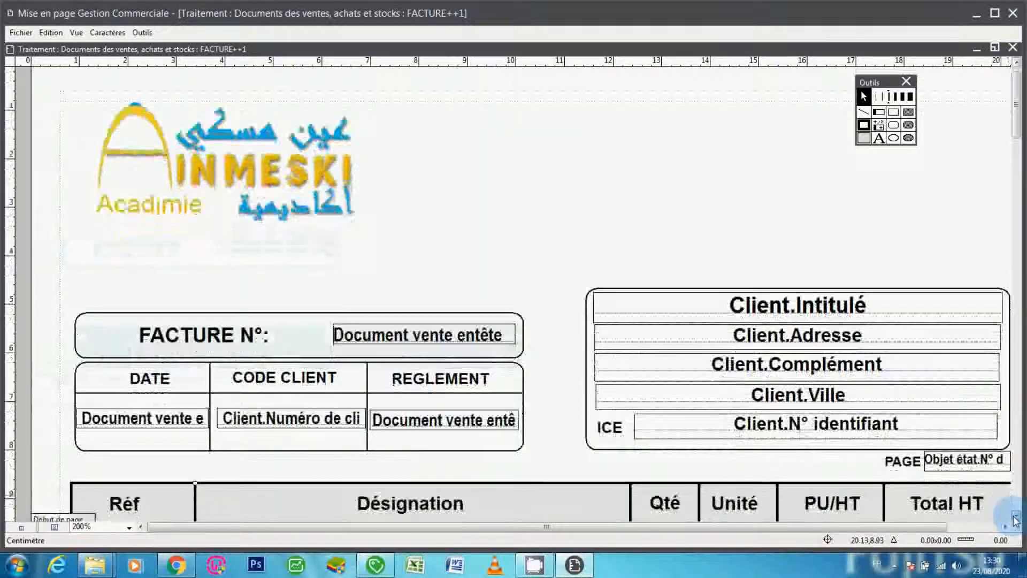
click(1016, 518)
scroll(1015, 518, down, 8)
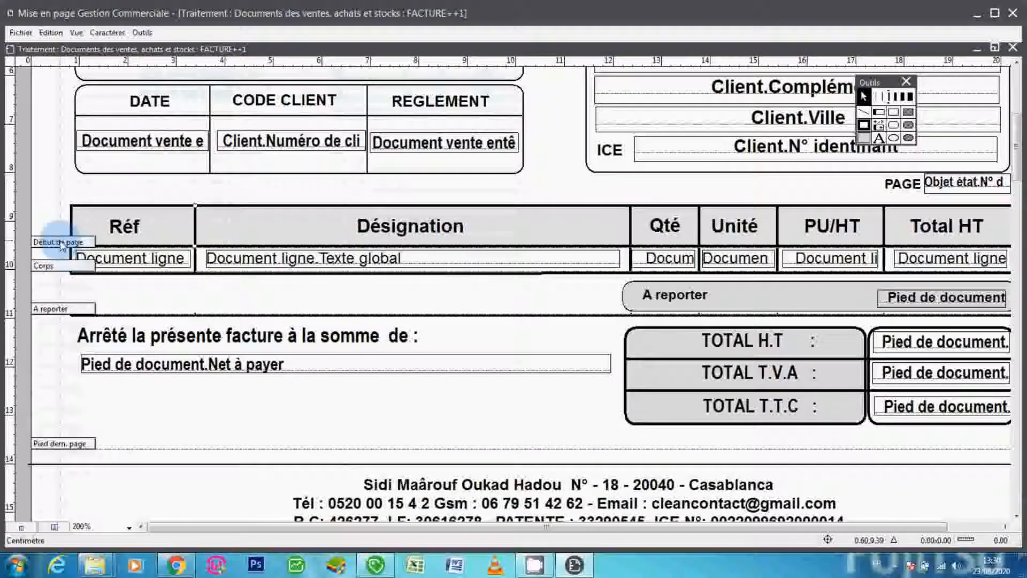
drag(61, 245, 62, 245)
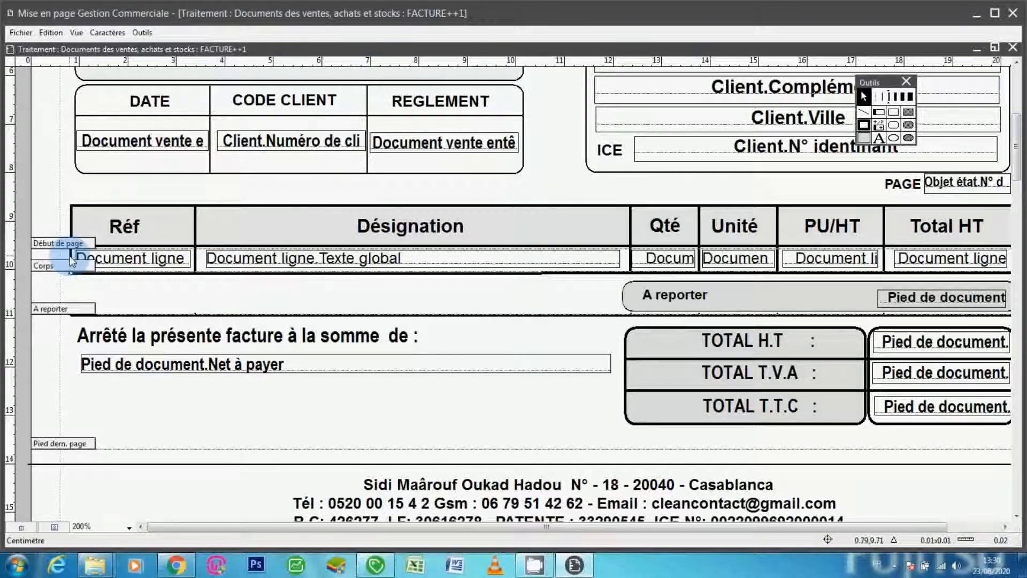
mouse_move(72, 261)
mouse_down()
mouse_move(104, 264)
mouse_move(113, 276)
mouse_move(68, 275)
mouse_up()
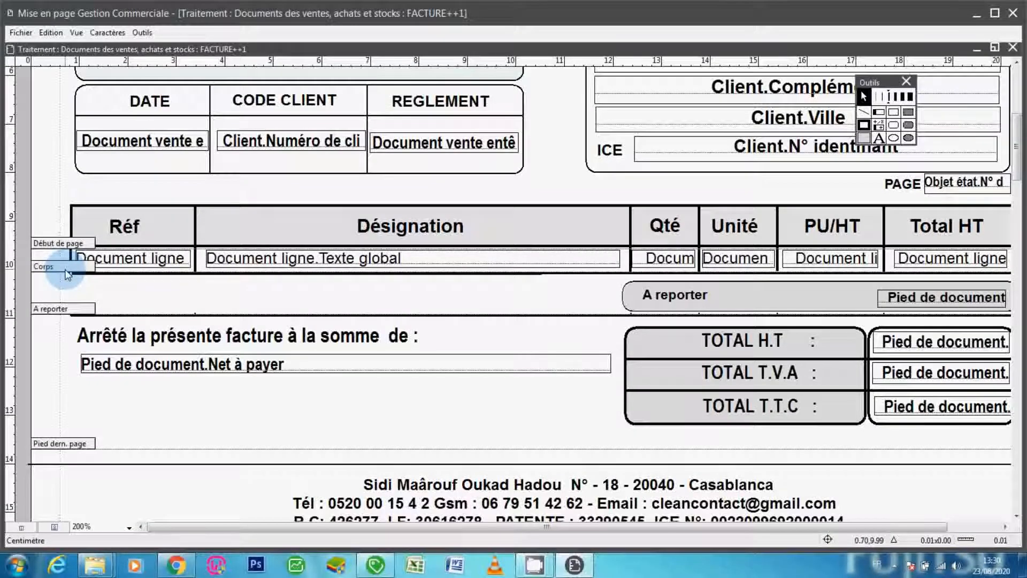
- Raise the Corps zone boundary very slightly so it sits at the item row's lower edge
drag(67, 274, 67, 273)
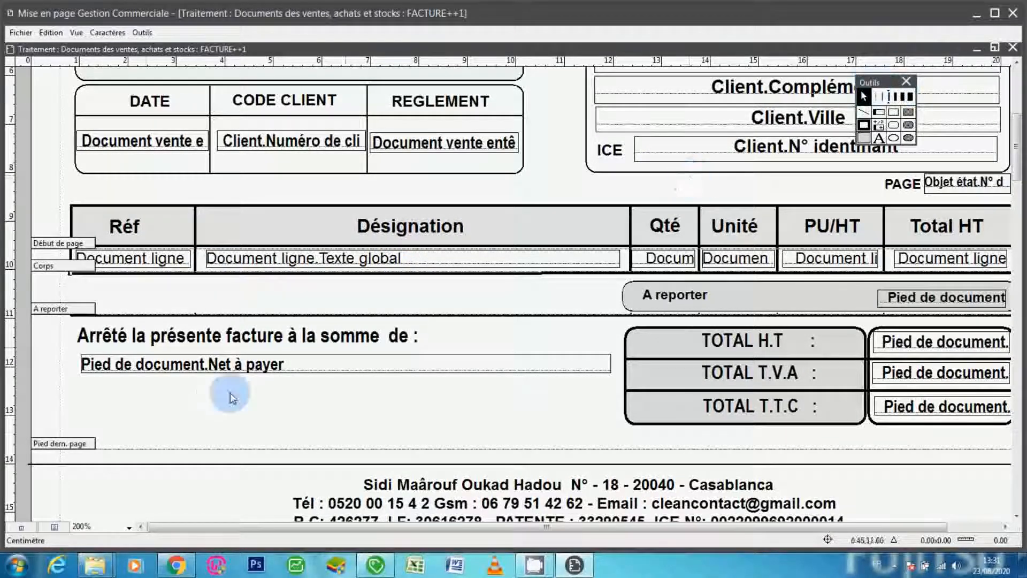
click(129, 527)
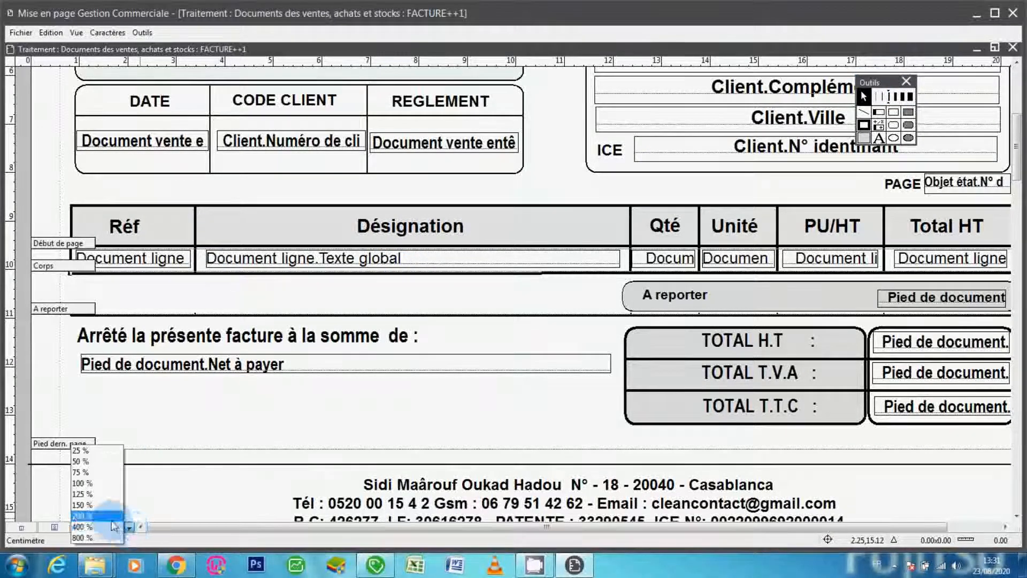
click(97, 505)
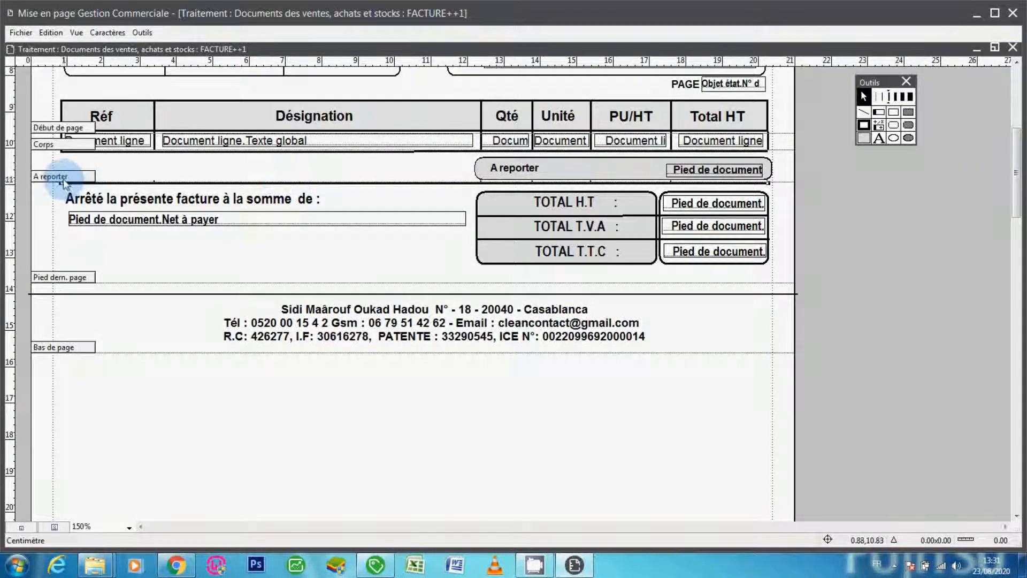
- Check which zone types can still be added, and raise the A reporter boundary by about 0.02 cm above the line over the totals block
click(76, 32)
click(110, 129)
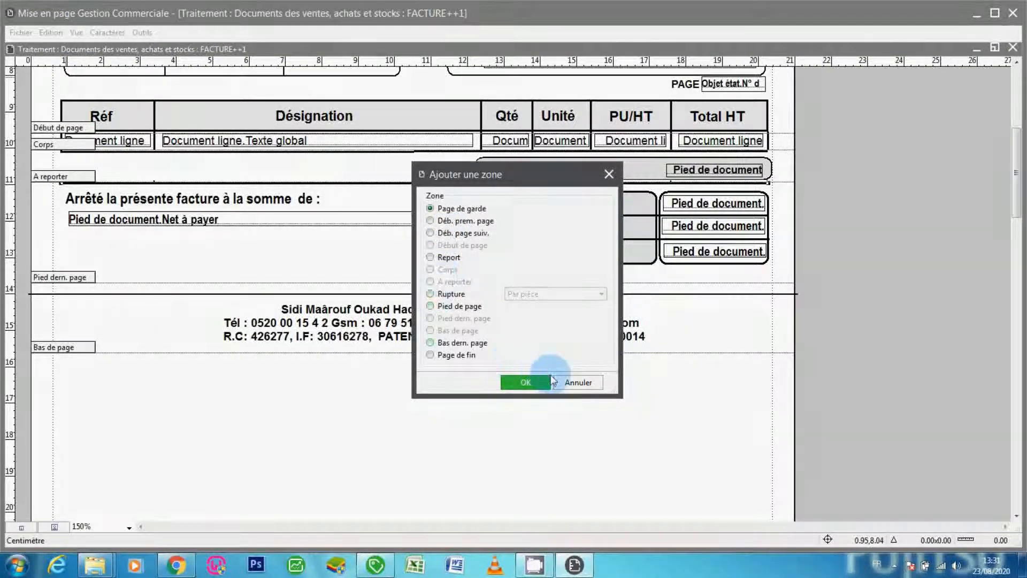
click(568, 378)
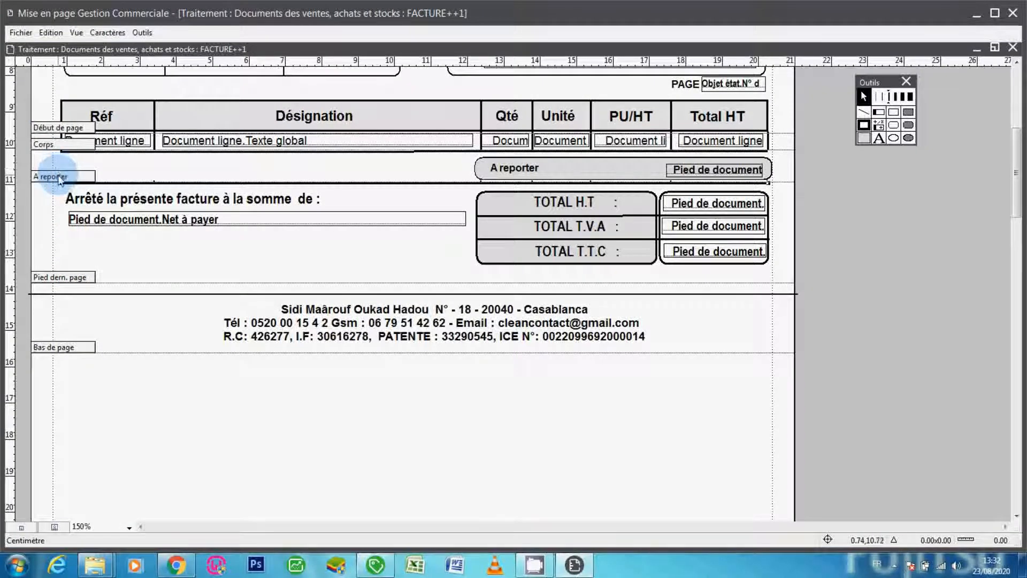
drag(59, 176, 59, 174)
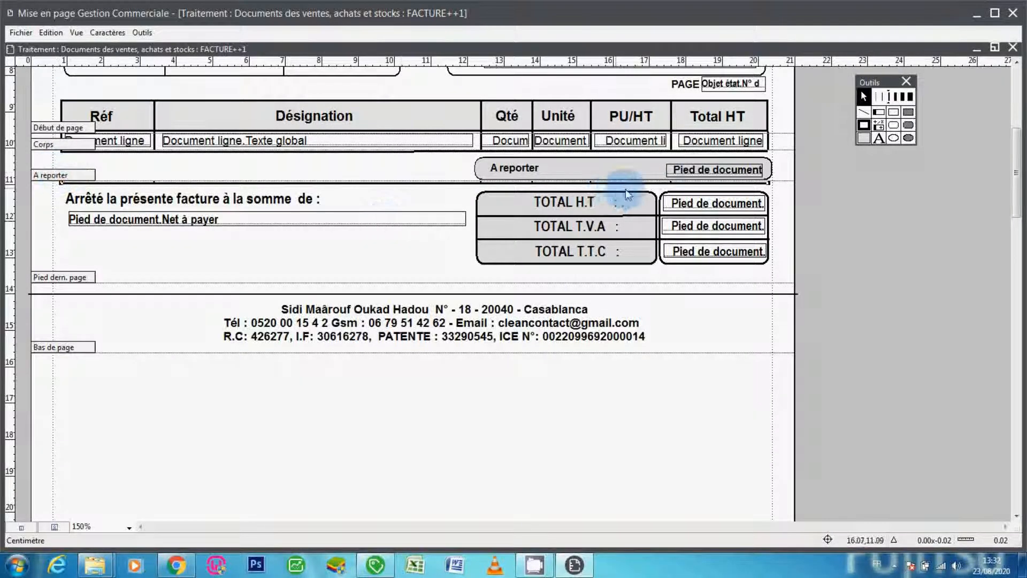
- Inspect the variable field settings of the A reporter amount and of the item row's Total HT amount without changing them
click(706, 172)
double_click(706, 172)
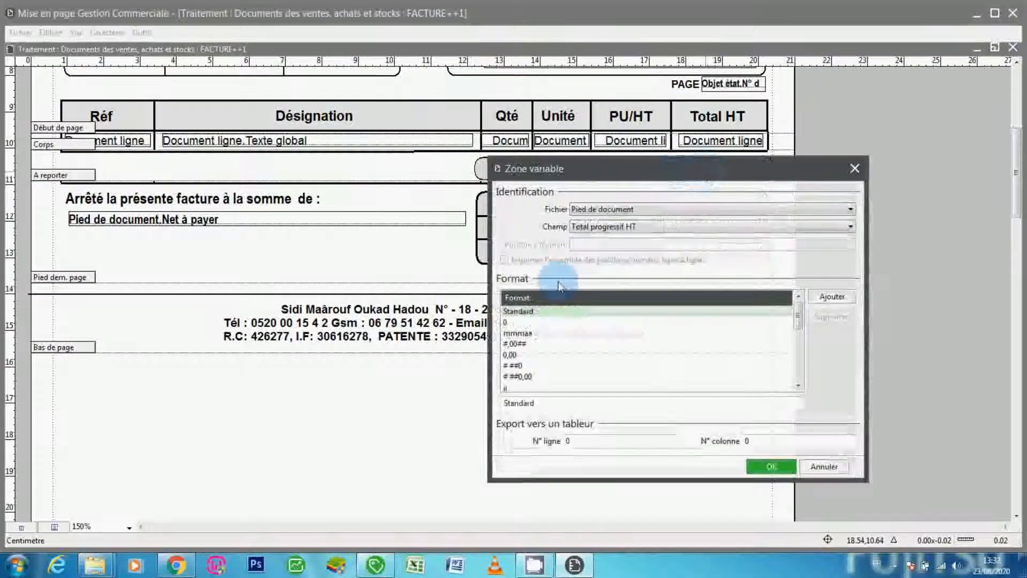
click(596, 229)
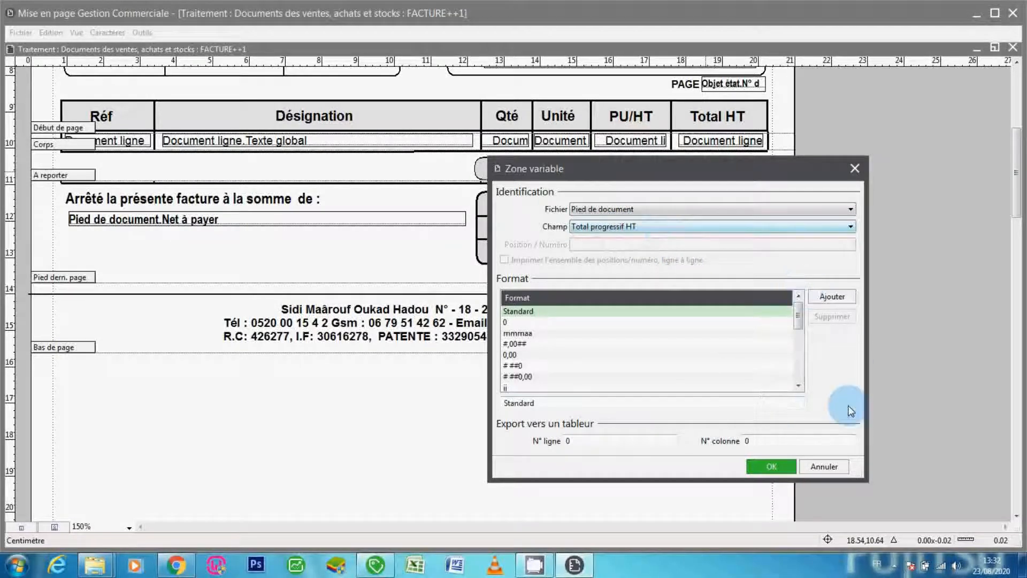
click(825, 467)
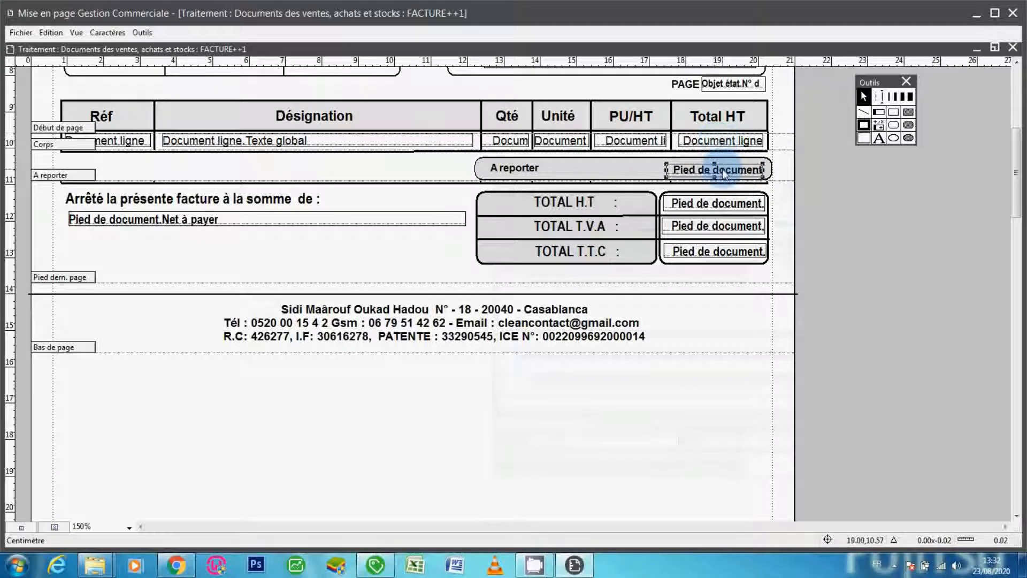
double_click(720, 142)
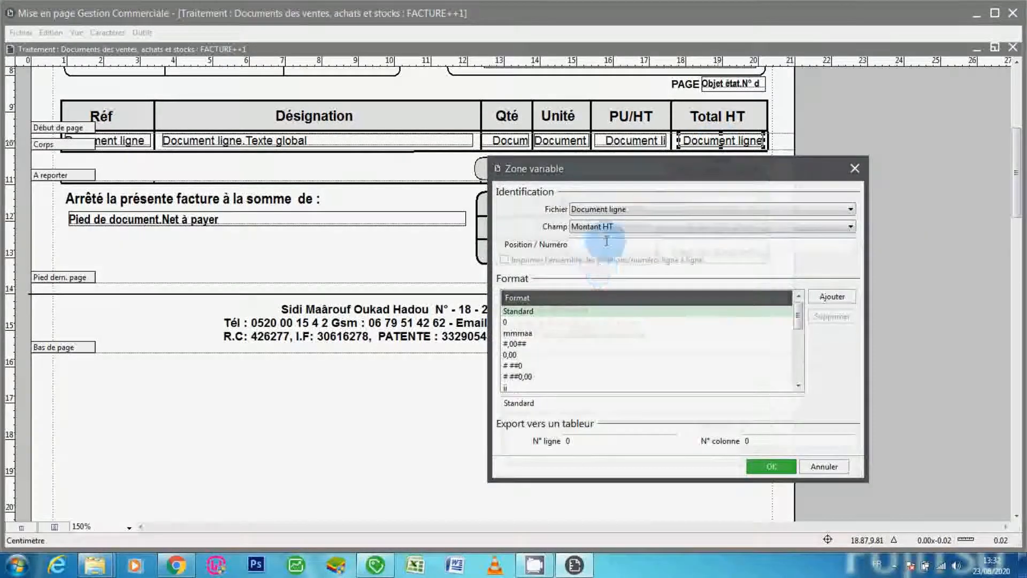
click(820, 465)
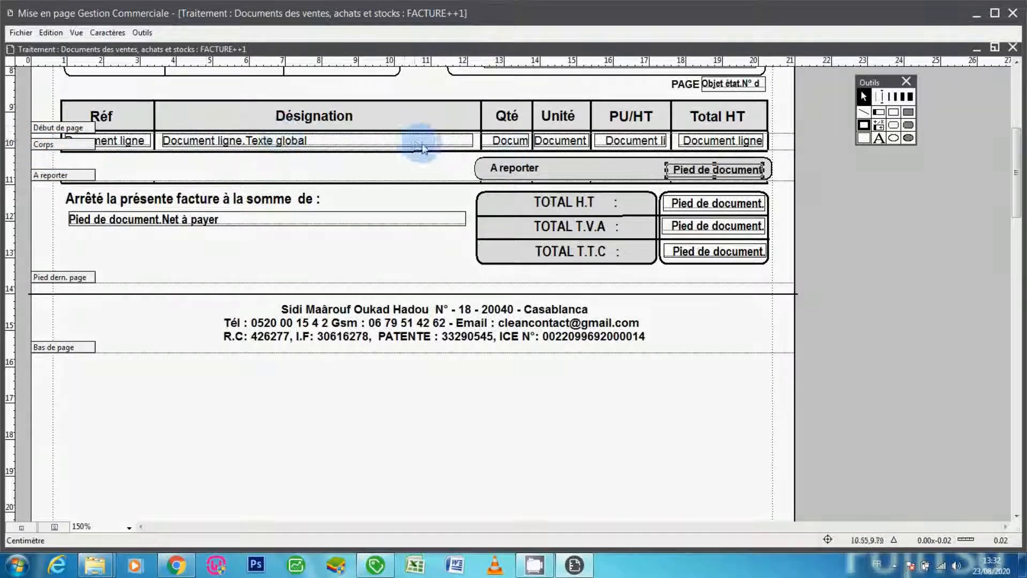
double_click(703, 175)
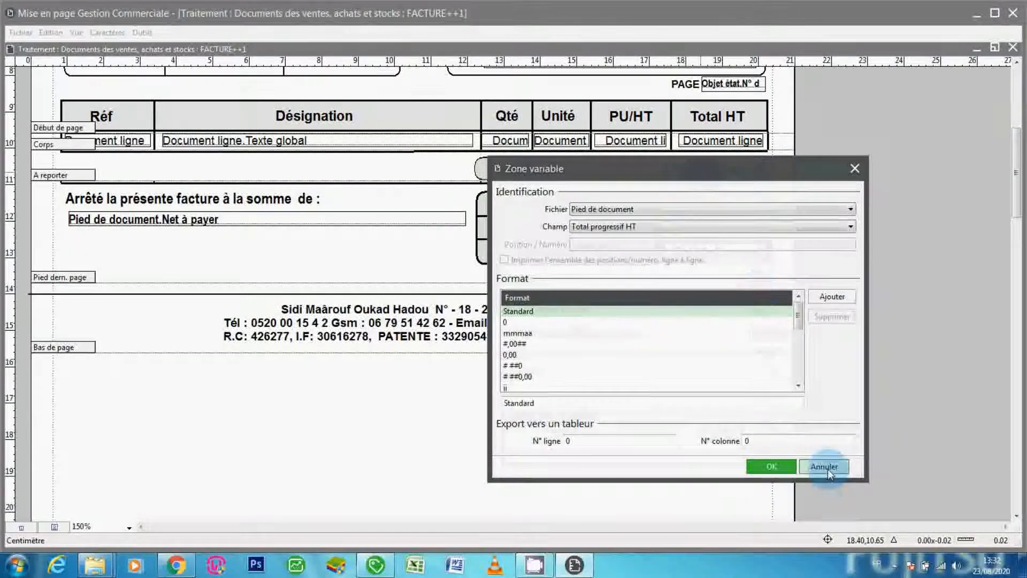
click(827, 469)
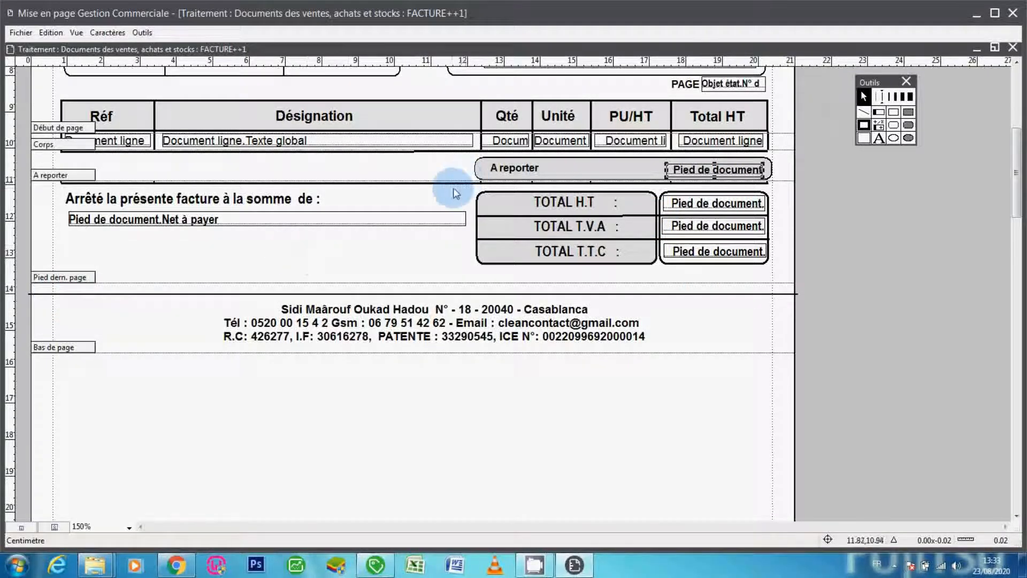
- Move the horizontal closing line from beneath the item row down to the lower edge of the A reporter zone
click(254, 185)
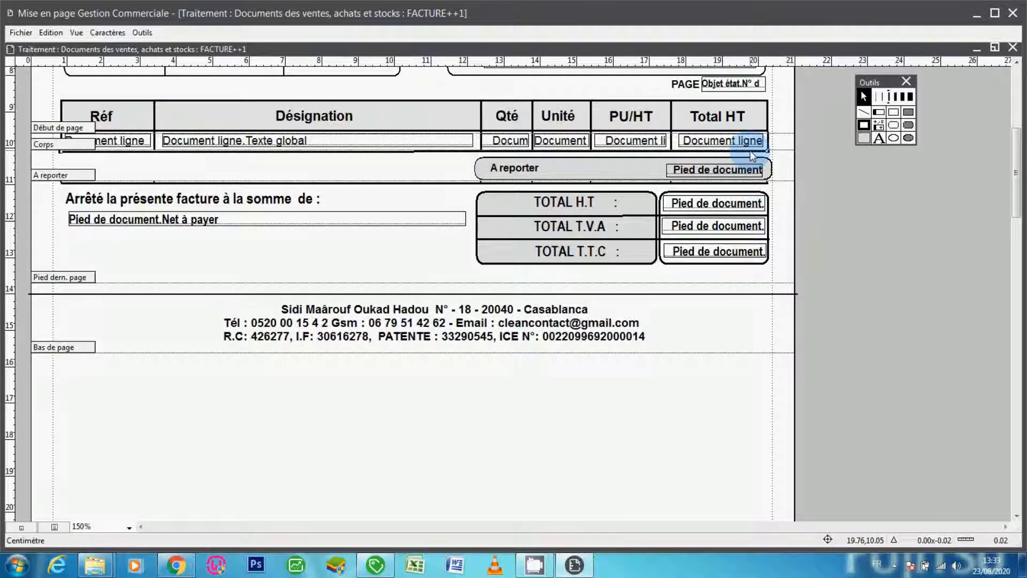
key(Down)
key(Down)
key(Down)
key(Down)
key(Down)
key(Down)
key(Down)
key(Down)
key(Down)
key(Down)
key(Down)
key(Down)
key(Down)
key(Down)
key(Down)
key(Down)
key(Down)
key(Down)
key(Down)
key(Down)
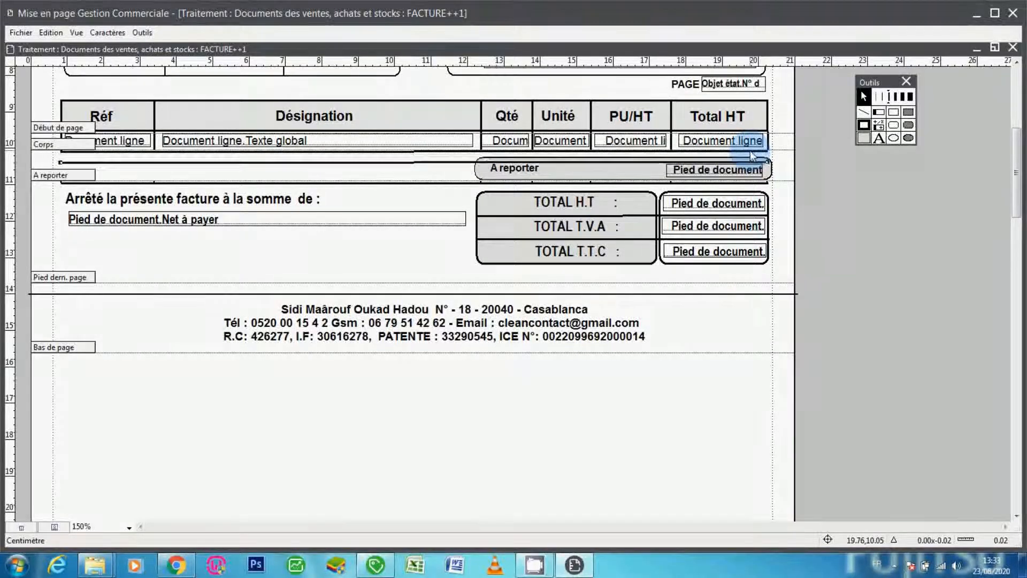
key(Down)
key(Down)
key(Down)
key(Down)
key(Down)
key(Down)
key(Down)
key(Down)
key(Down)
key(Down)
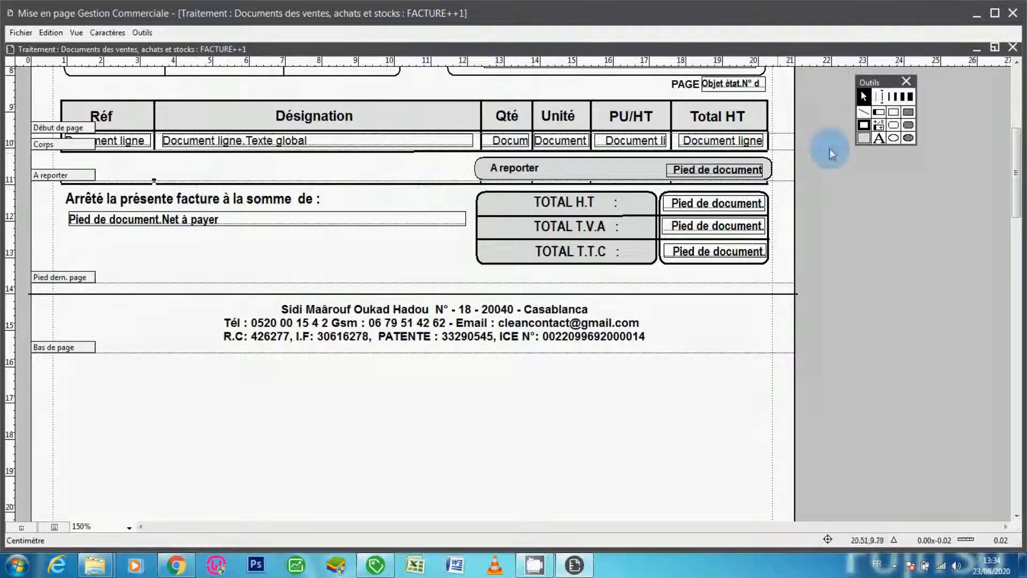
- Move the short vertical segment aligned with the Réf/Désignation divider up toward the item row and back down to the A reporter boundary
click(129, 527)
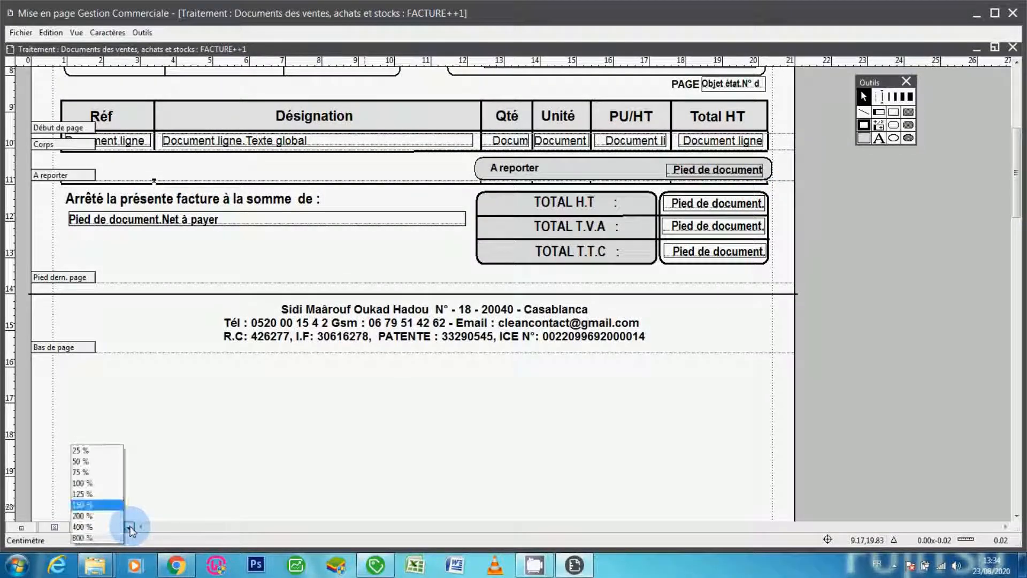
click(100, 517)
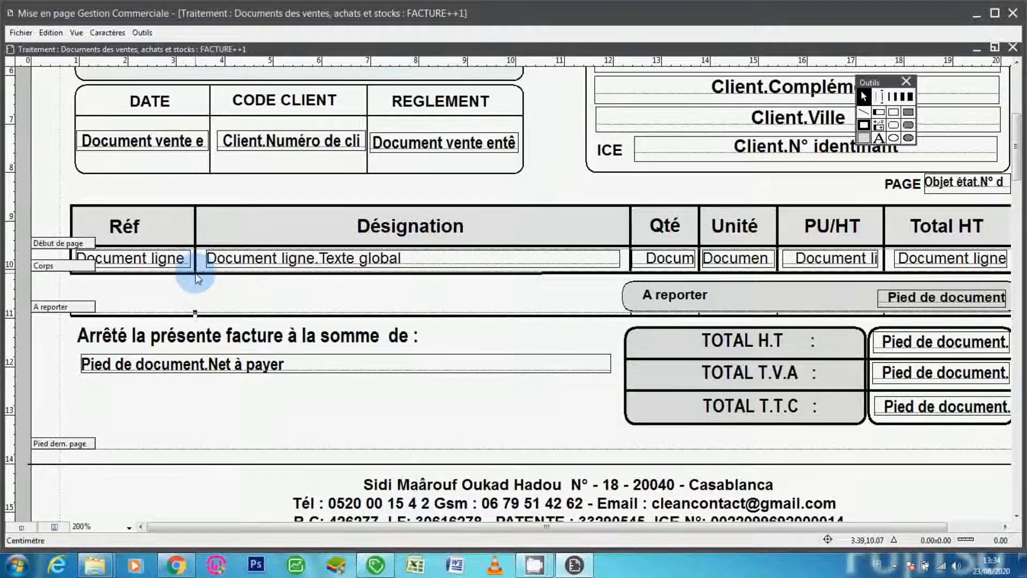
key(Up)
key(Up)
key(Up)
key(Up)
key(Up)
key(Up)
key(Up)
key(Up)
key(Up)
key(Up)
key(Up)
key(Up)
key(Up)
key(Up)
key(Up)
key(Up)
key(Up)
key(Up)
key(Up)
key(Up)
key(Up)
key(Up)
key(Up)
key(Up)
key(Up)
key(Down)
key(Down)
key(Down)
key(Down)
key(Down)
key(Down)
key(Down)
key(Down)
key(Down)
key(Down)
key(Down)
key(Down)
key(Down)
key(Down)
key(Down)
key(Down)
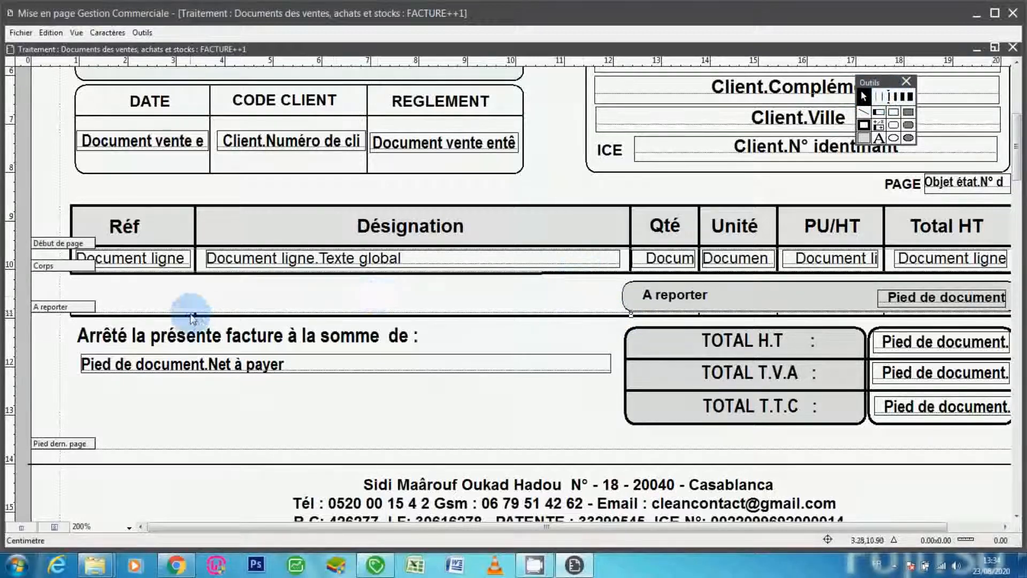
- Examine the short vertical segments at the A reporter boundary that align with the Qté/Unité and Unité/PU/HT dividers
click(699, 313)
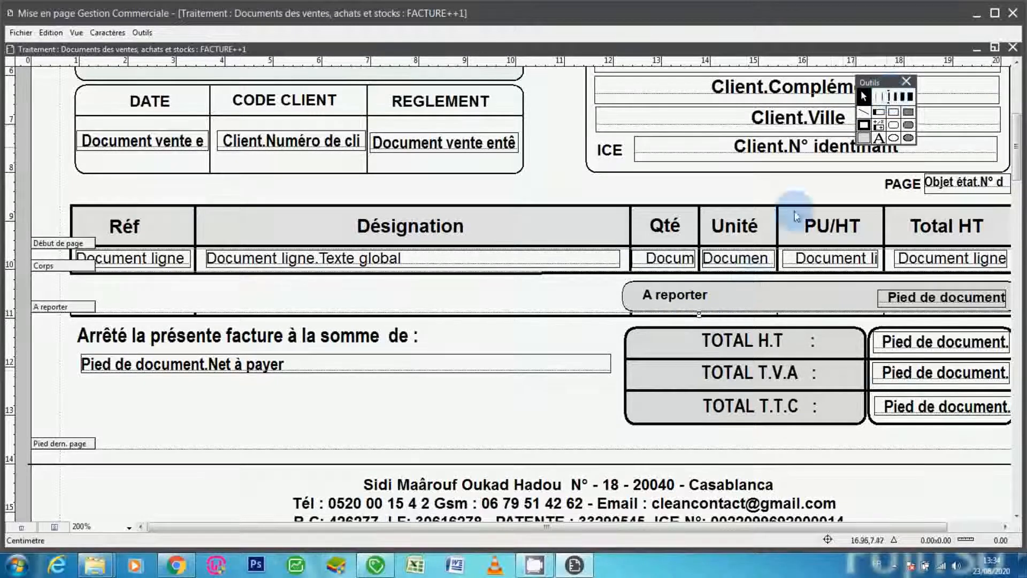
click(1004, 530)
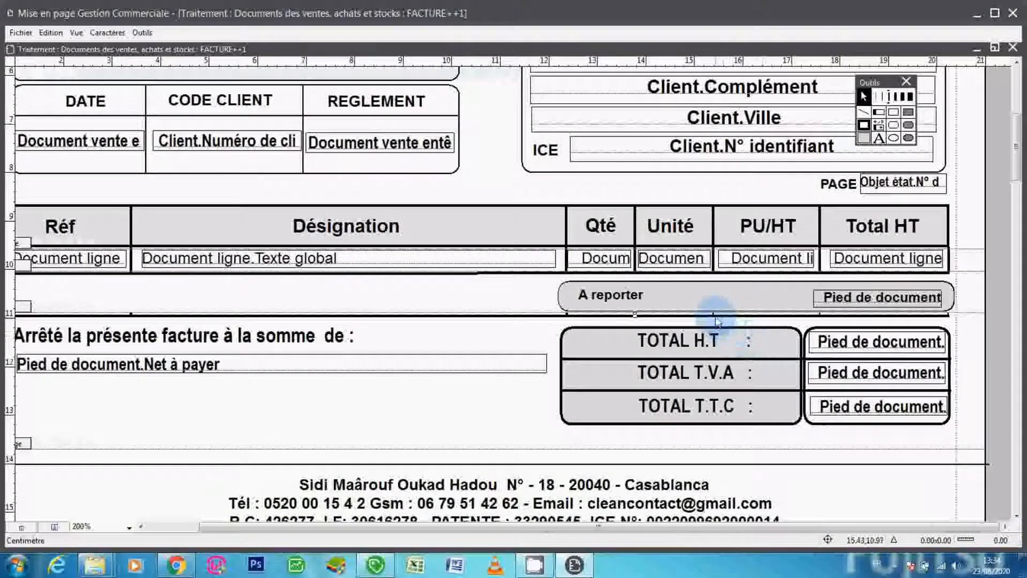
click(713, 315)
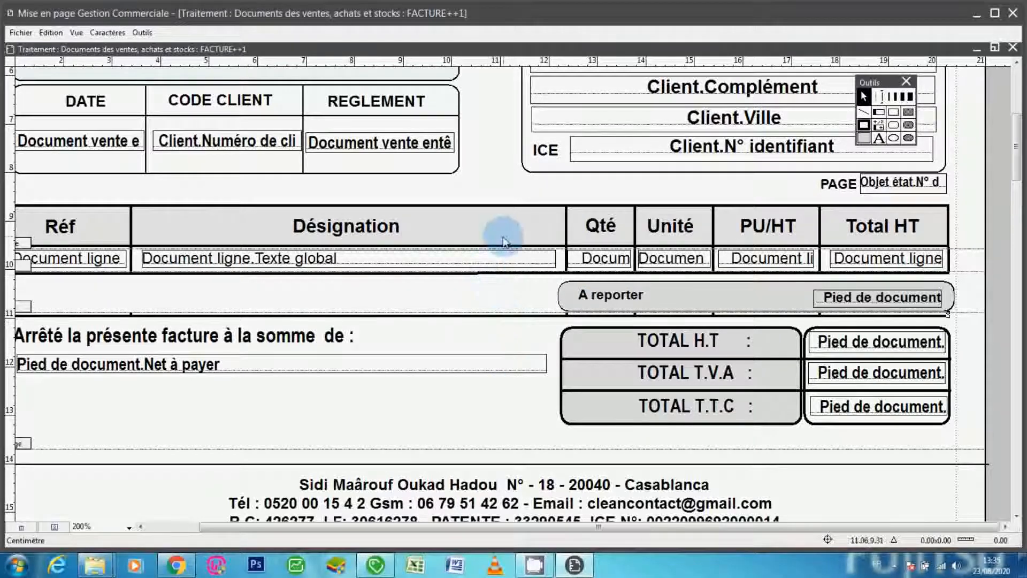
- Inspect the variable field settings of the TOTAL H.T and TOTAL T.V.A amounts in the totals block
click(128, 528)
click(98, 495)
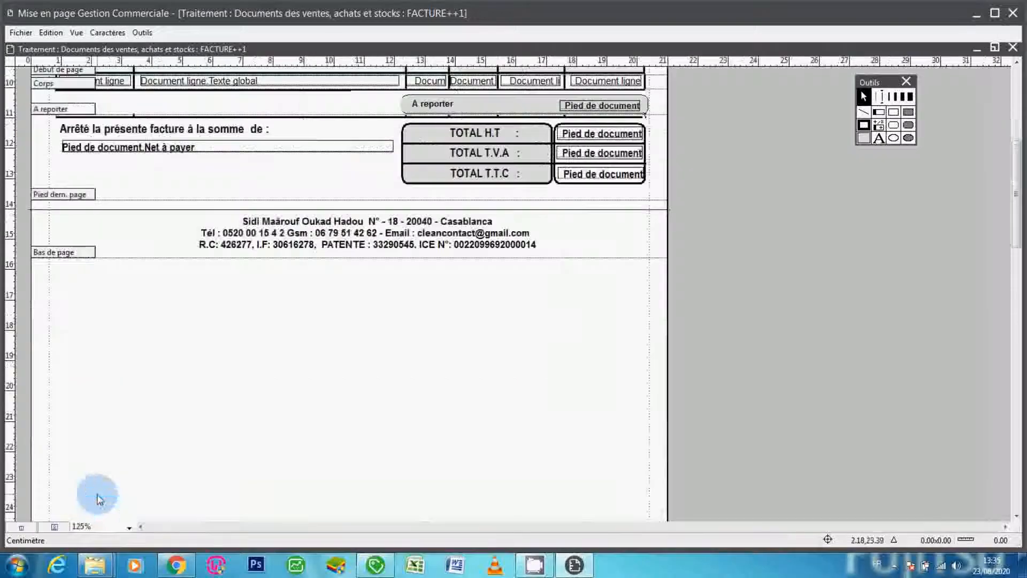
click(1018, 62)
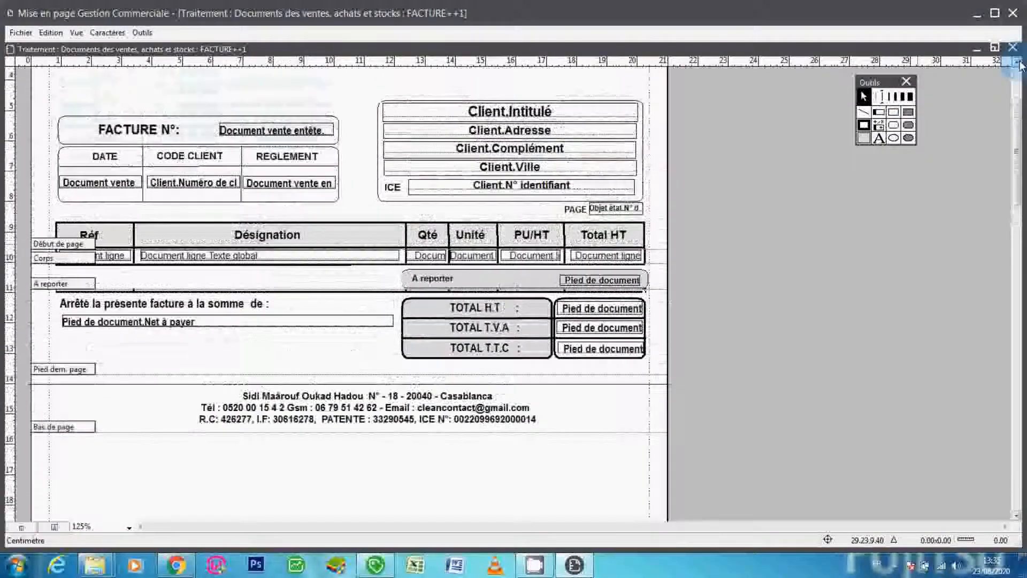
click(1018, 62)
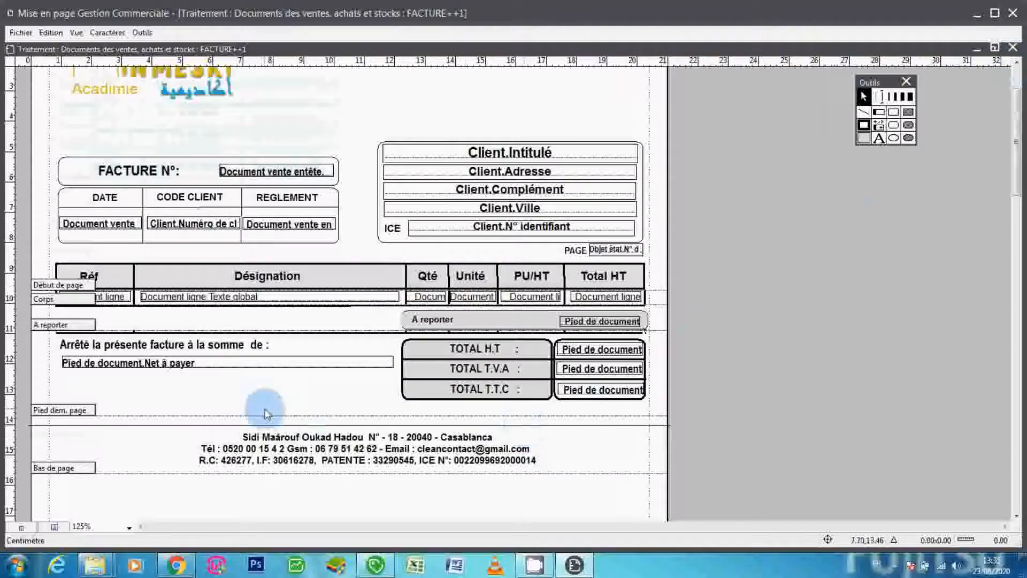
double_click(581, 354)
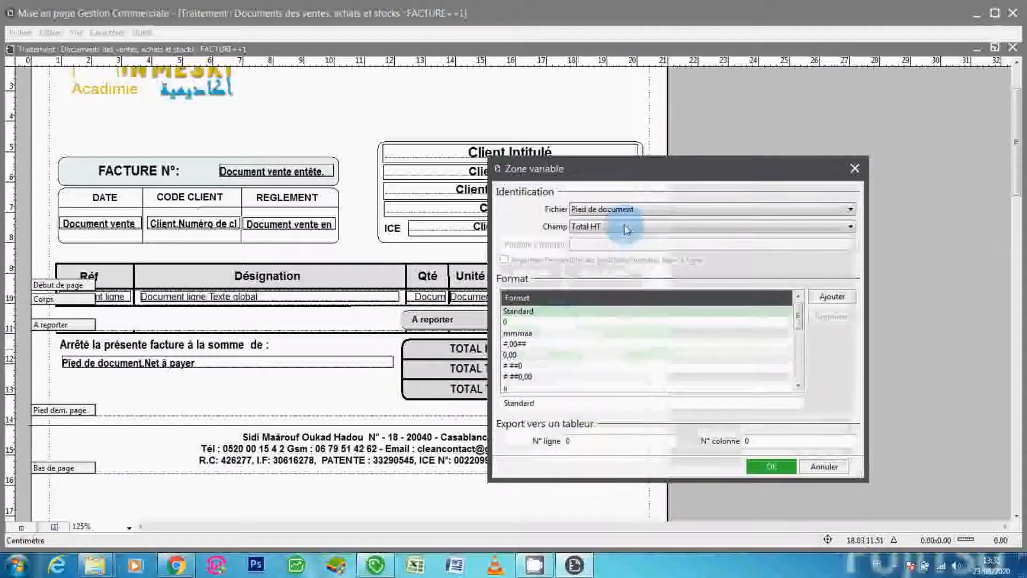
click(826, 466)
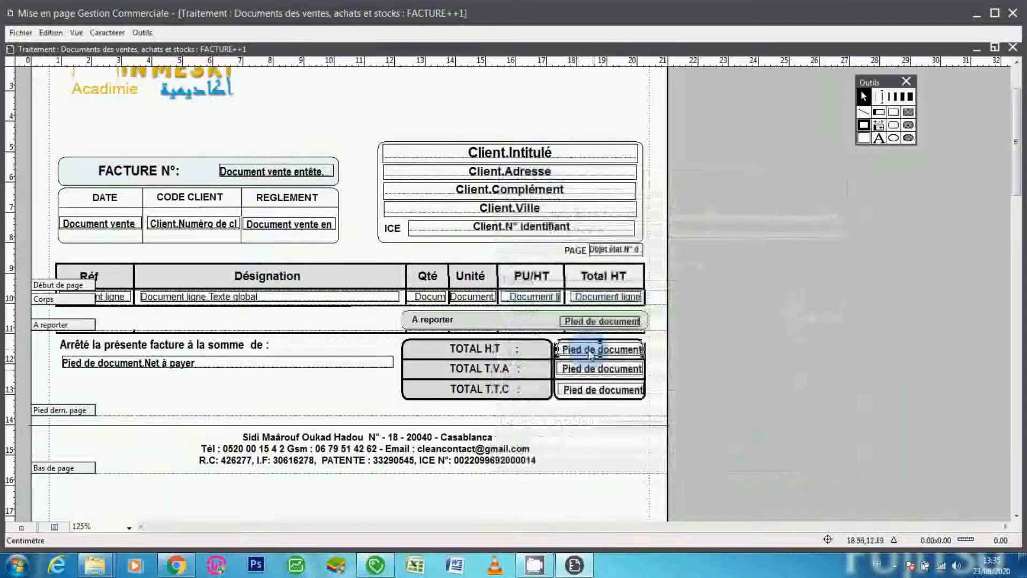
double_click(588, 367)
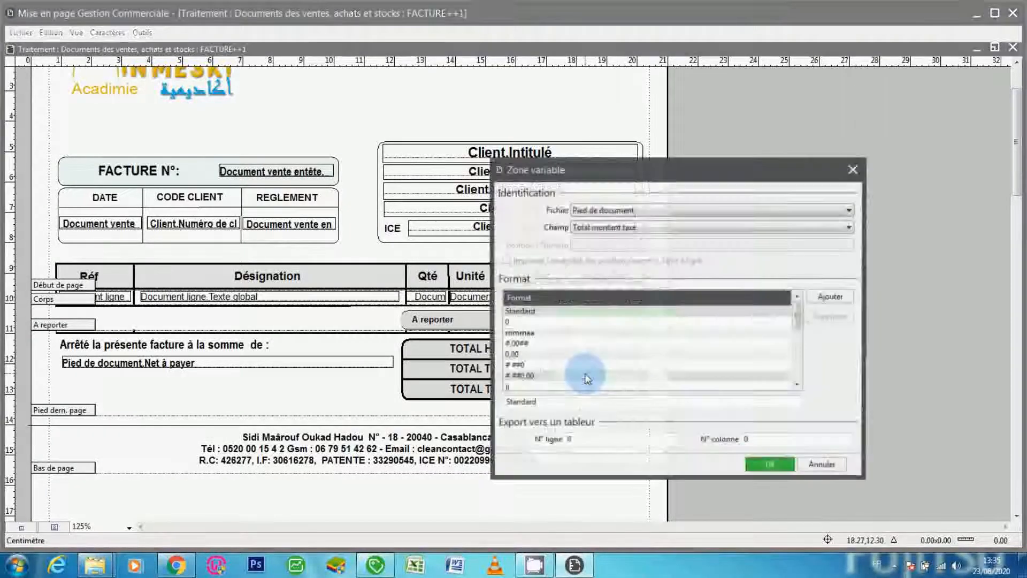
click(826, 468)
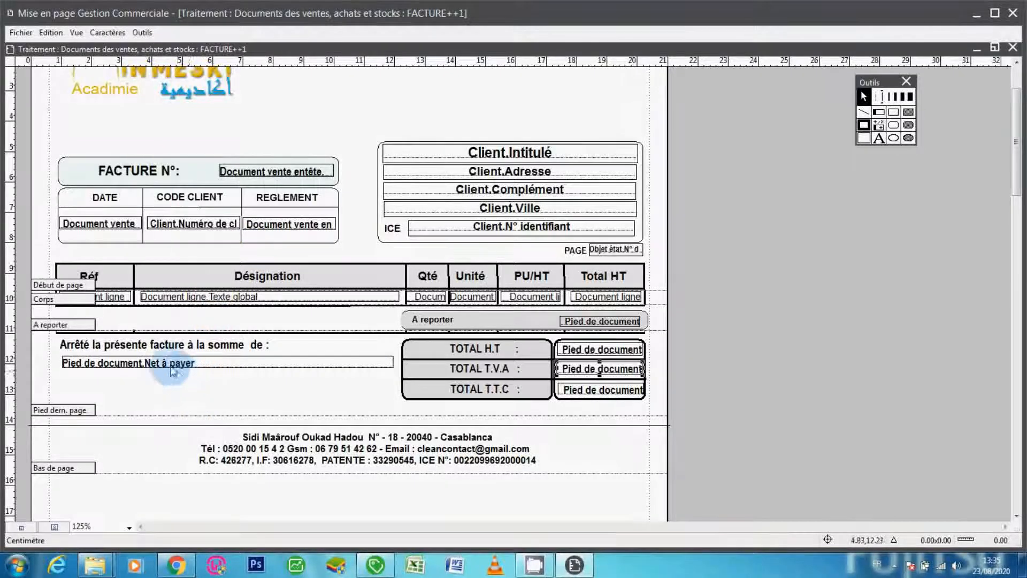
- Compare the field under "Arrêté la présente facture à la somme de" with the variable field settings of the TOTAL T.T.C amount
click(170, 366)
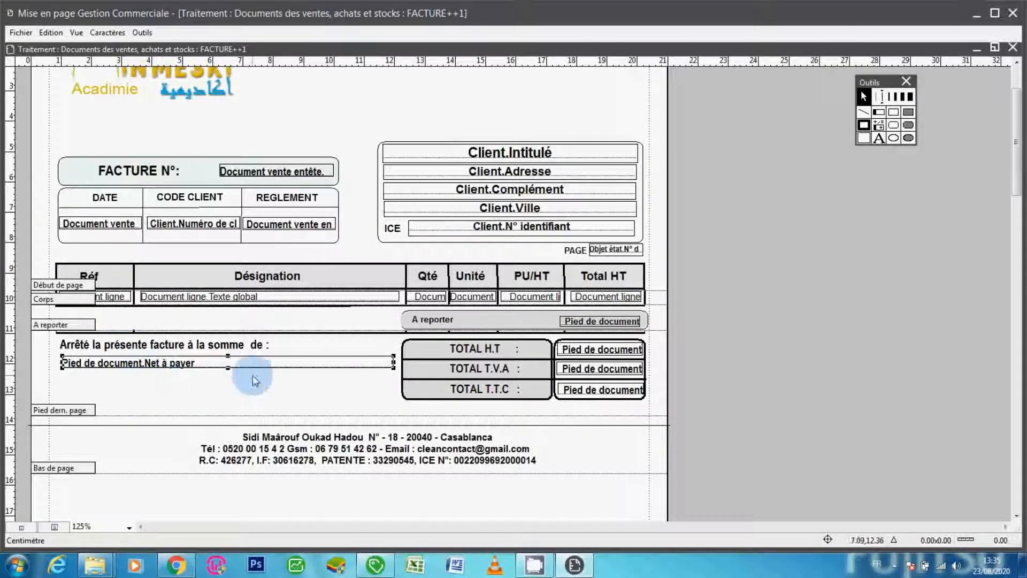
double_click(623, 395)
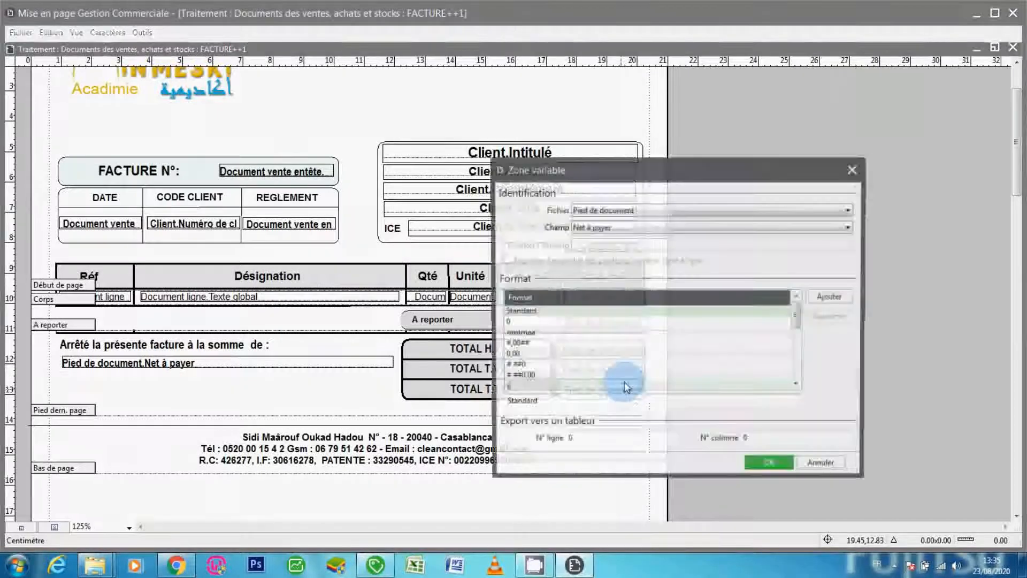
click(824, 469)
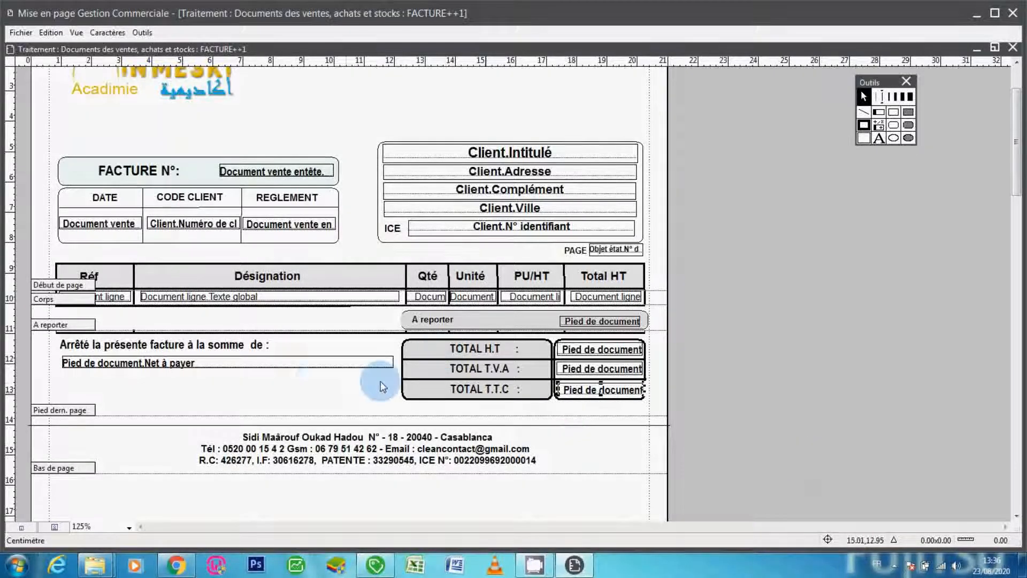
click(298, 367)
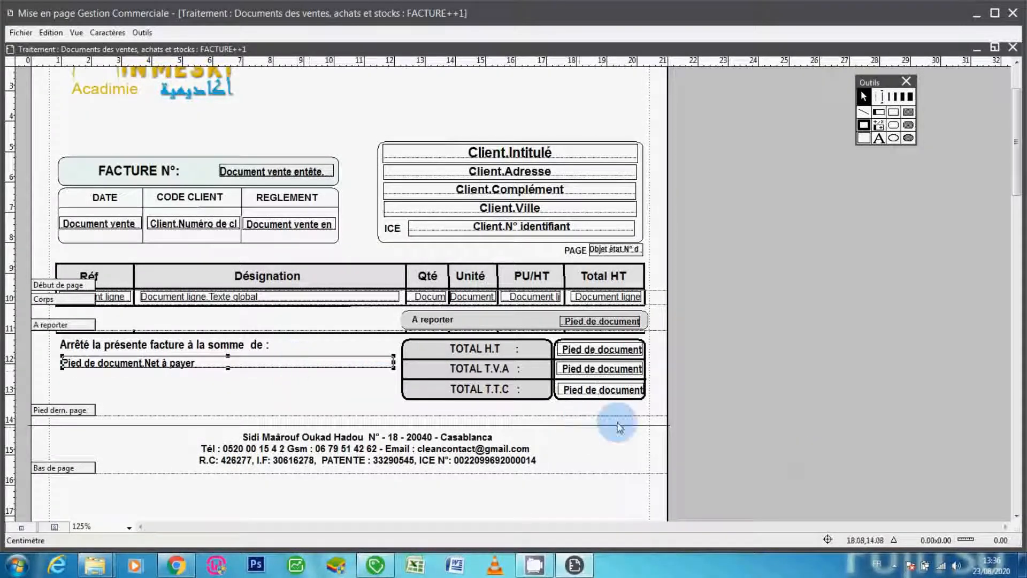
double_click(613, 394)
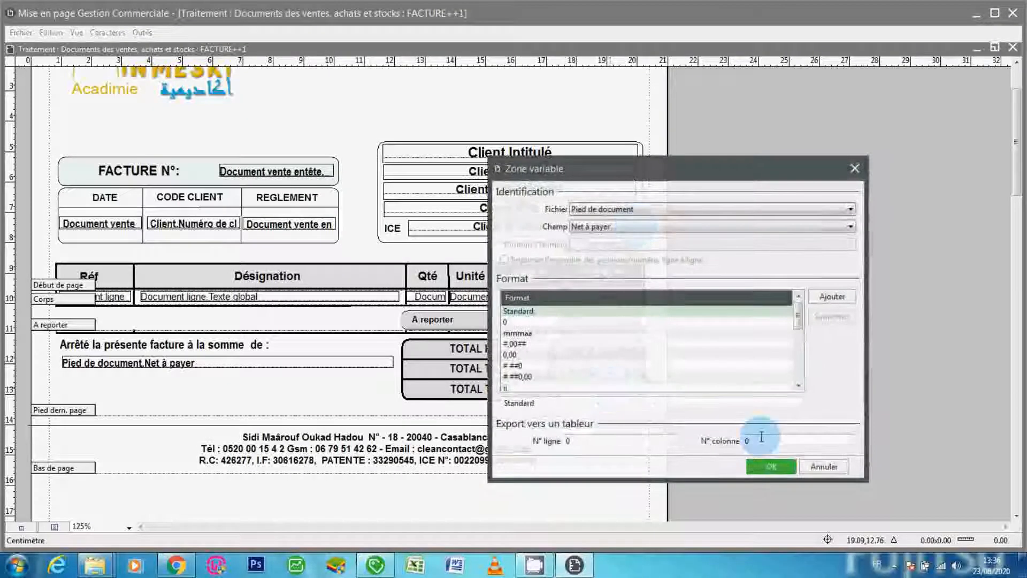
click(825, 467)
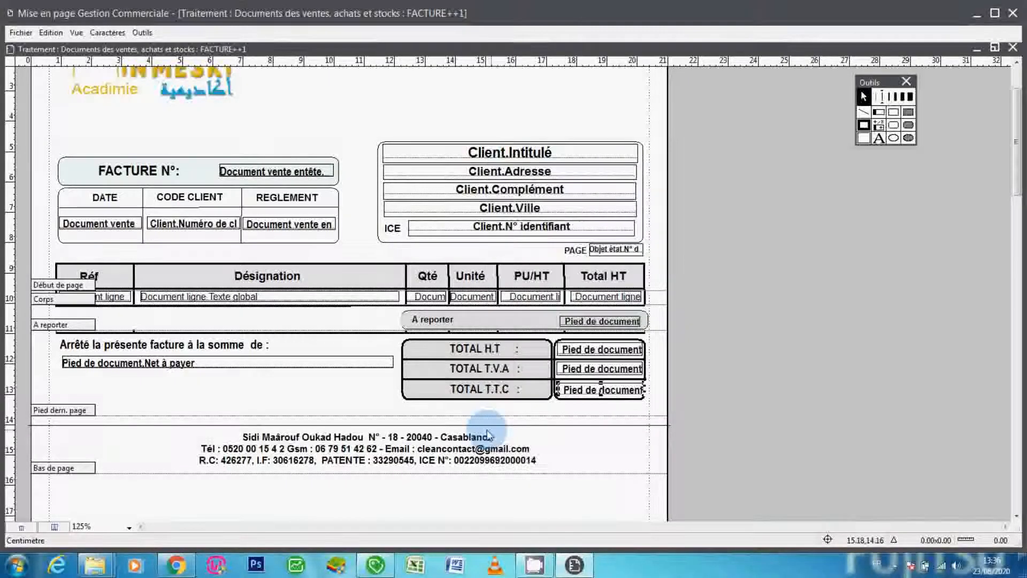
- Add the Standard/LM format to the Net à payer field under "Arrêté la présente facture à la somme de", verify it, and save the layout
double_click(308, 364)
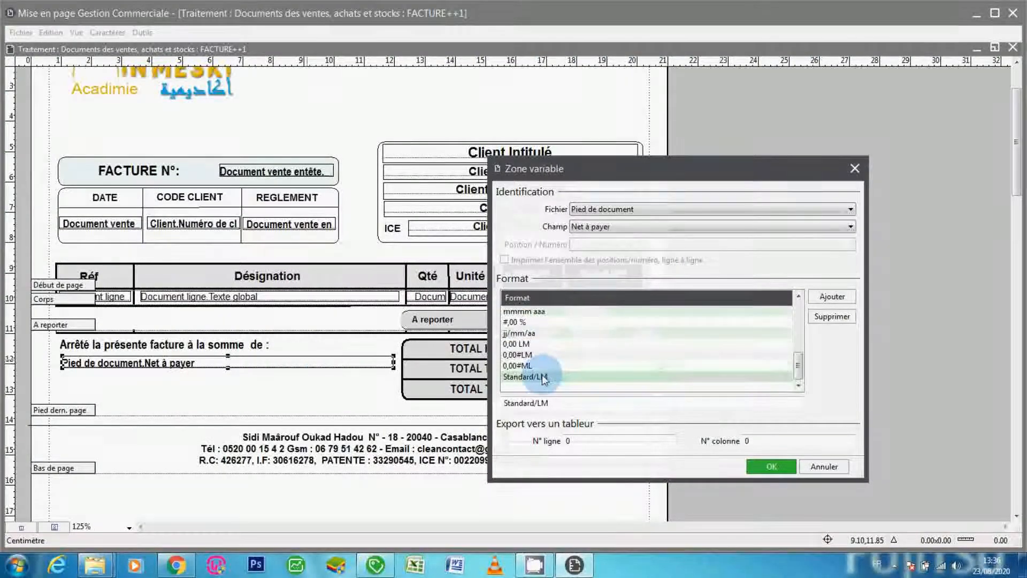
click(798, 315)
click(513, 312)
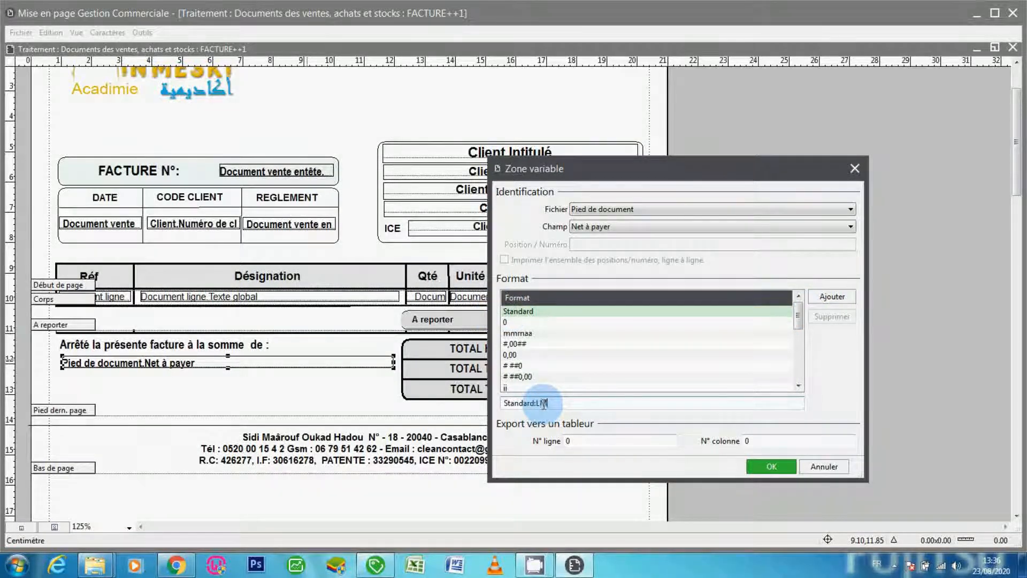
click(834, 298)
click(785, 466)
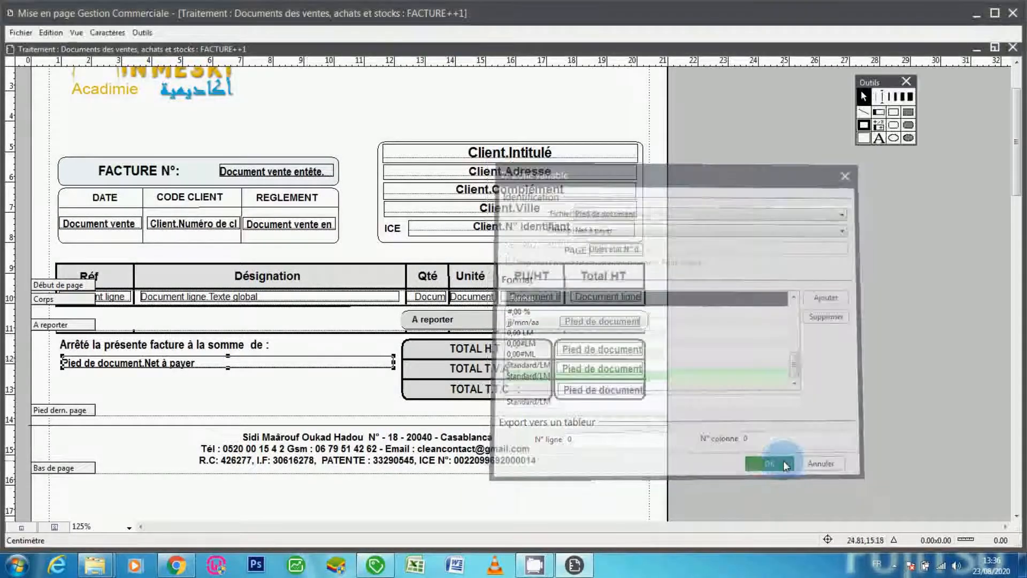
double_click(317, 362)
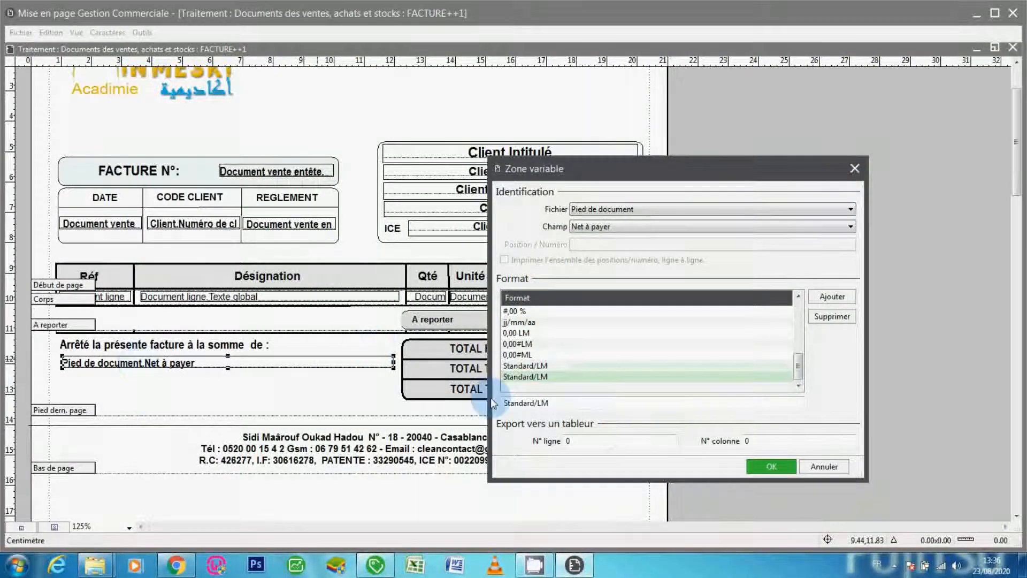
click(781, 465)
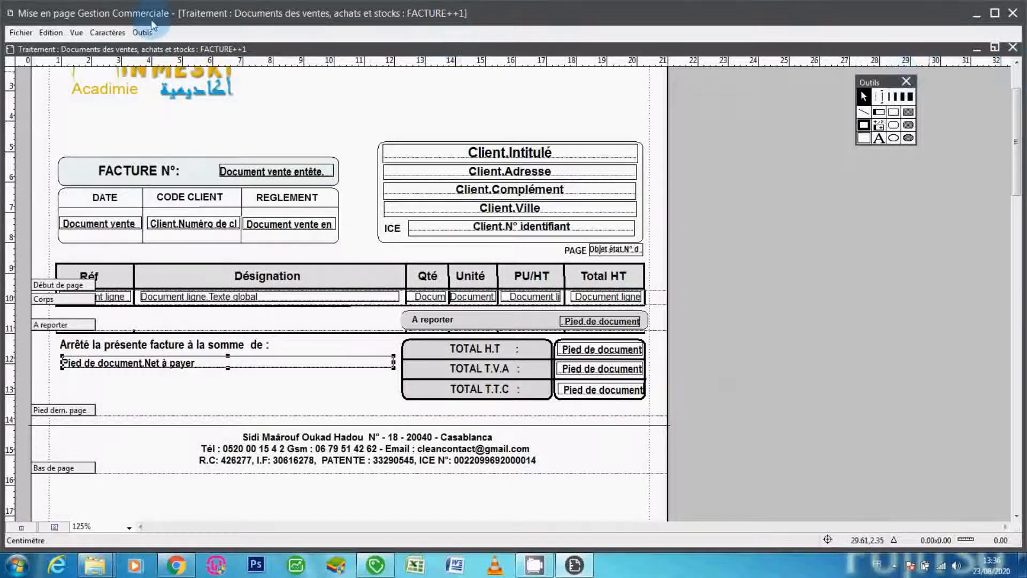
click(21, 33)
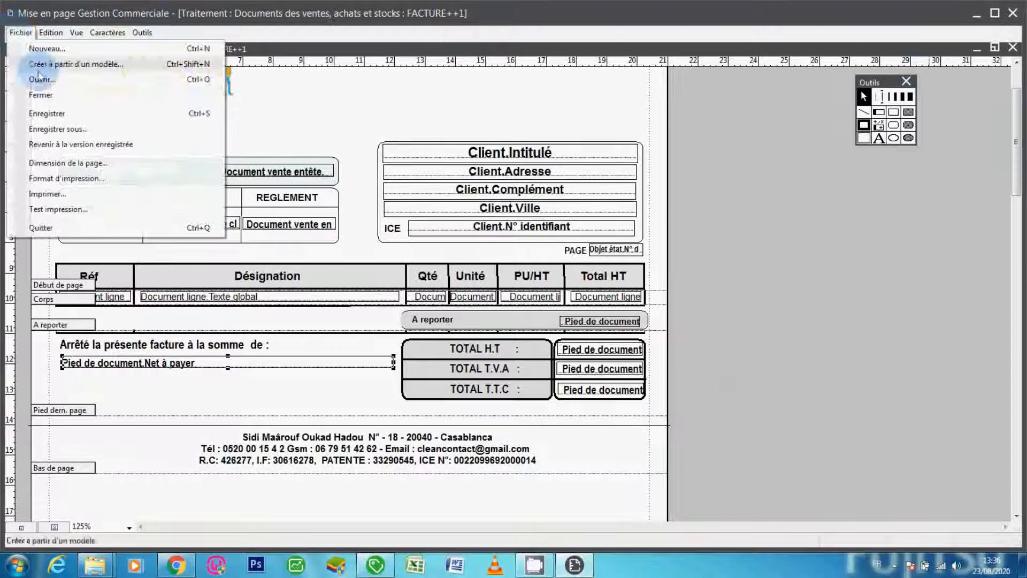
click(61, 114)
- Switch to Sage 100 Gestion commerciale and filter the sales documents to Facture
click(381, 572)
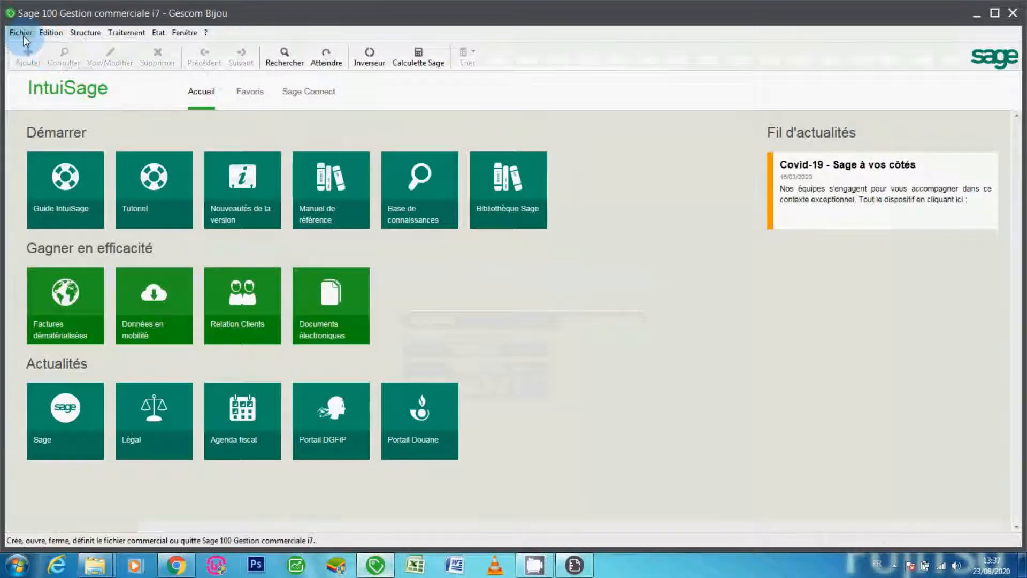
click(127, 32)
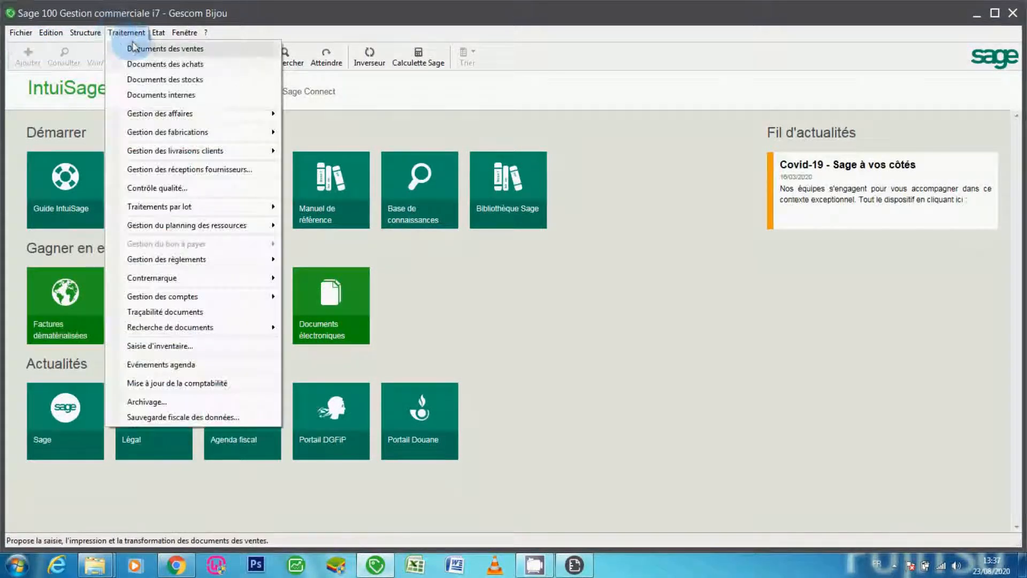
click(135, 48)
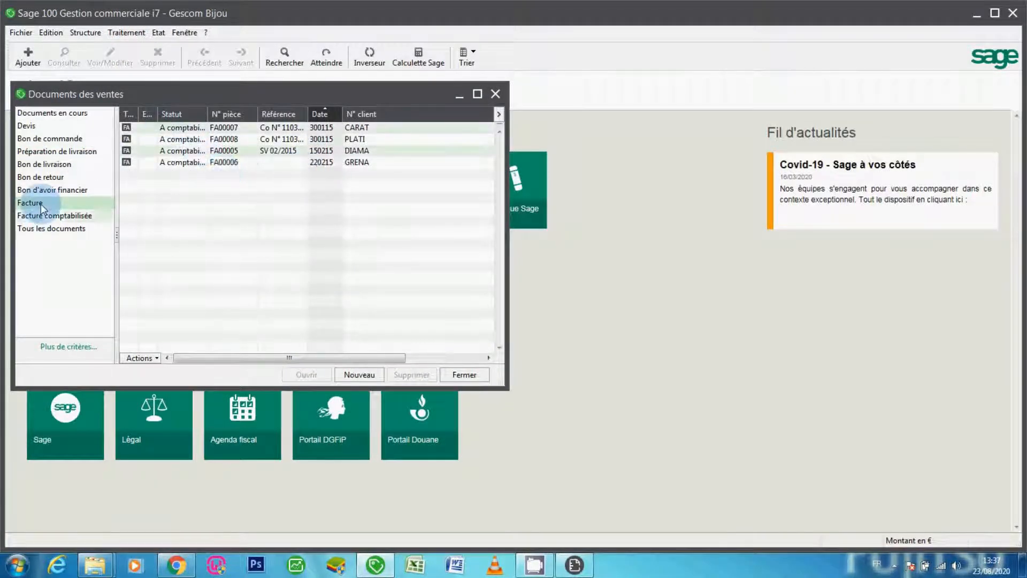
click(40, 177)
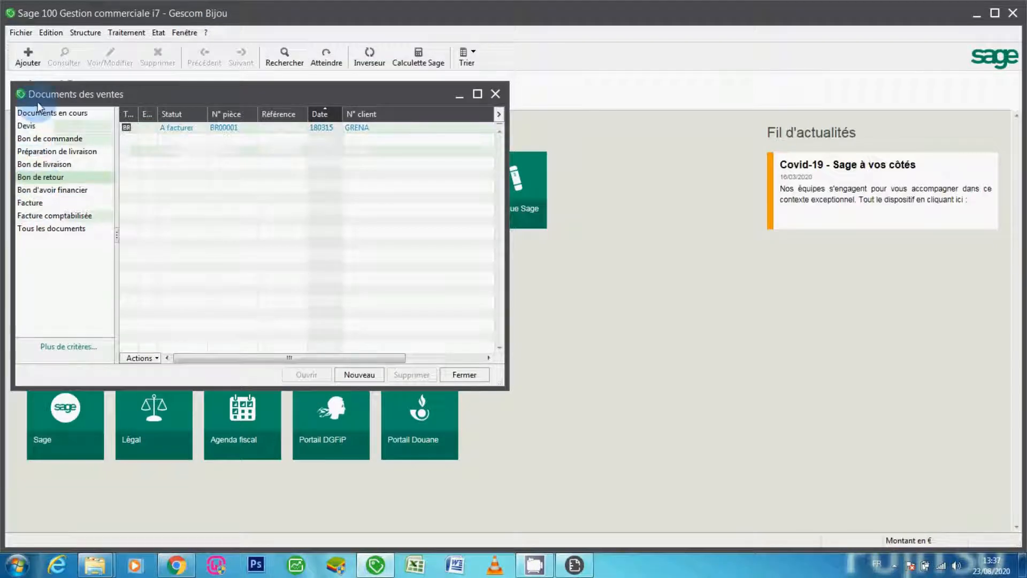
click(38, 115)
click(43, 205)
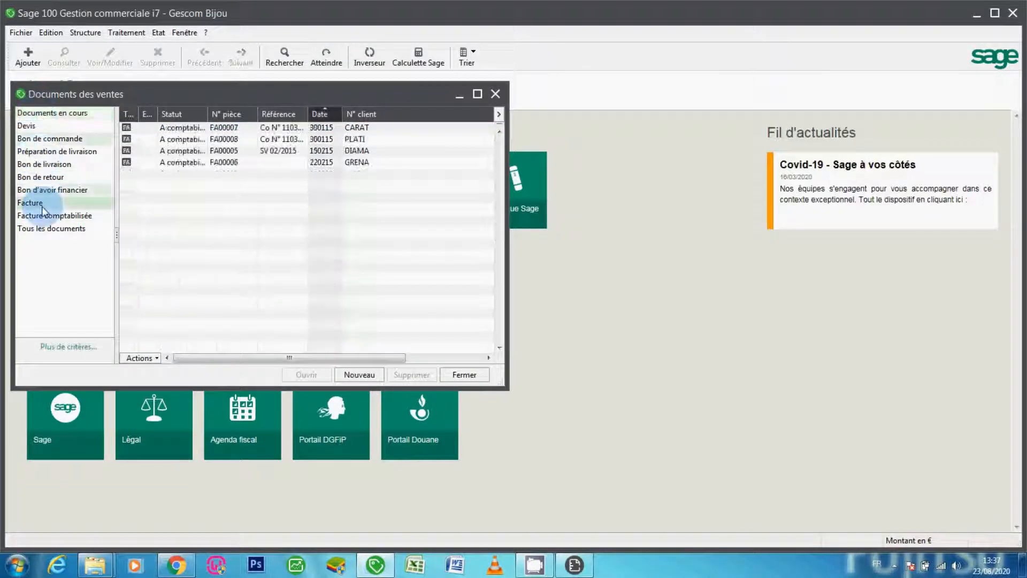
- Check the Carat S.a.r.l invoice, close it, and open the Platine & fils invoice
double_click(230, 129)
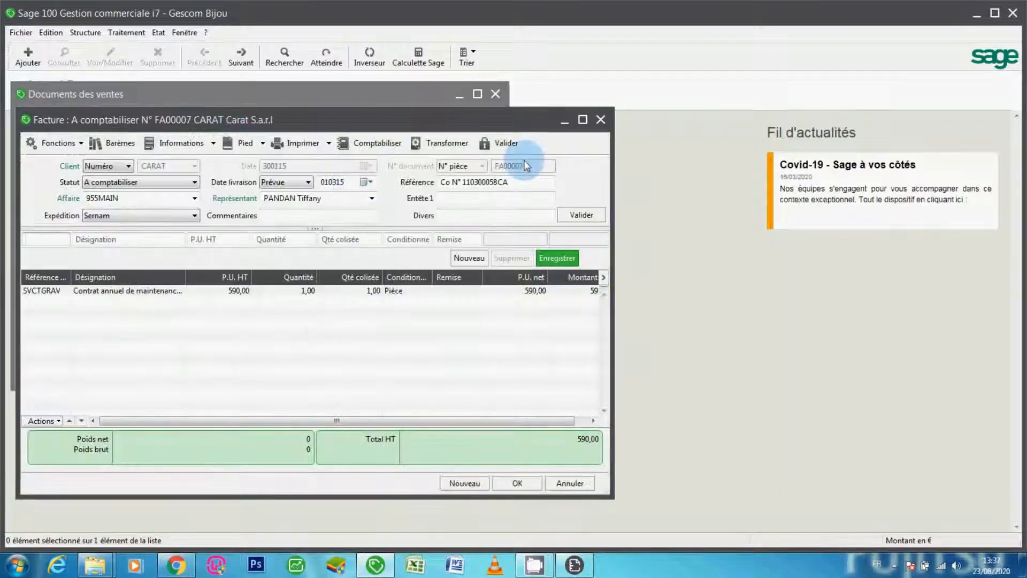
click(600, 121)
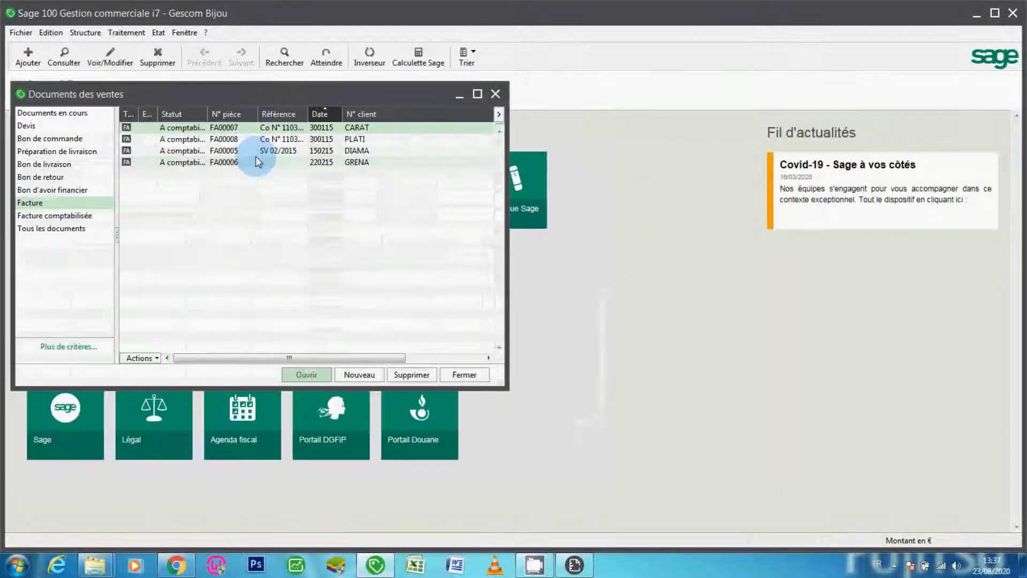
click(224, 139)
double_click(224, 139)
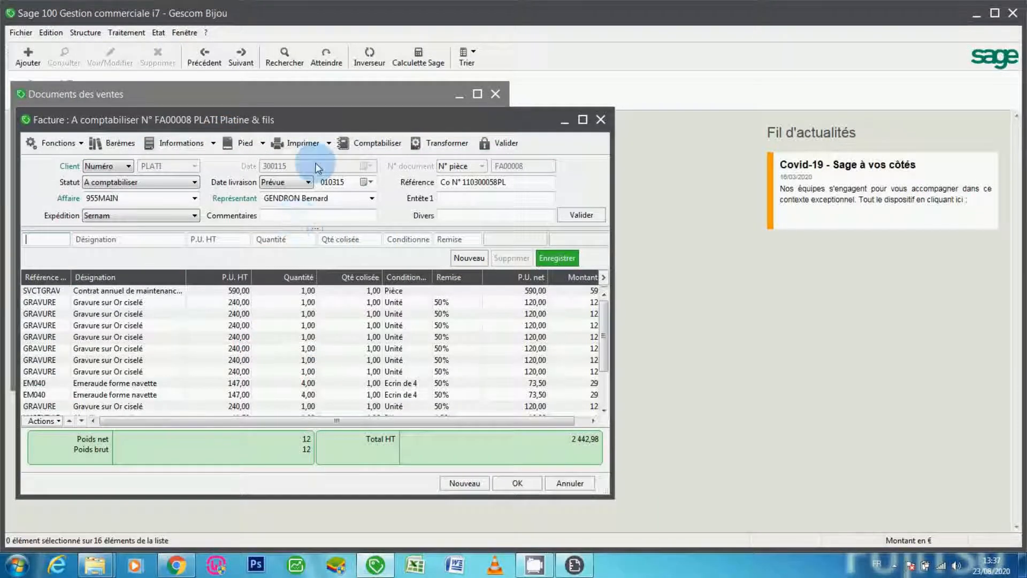
- Preview the Platine & fils invoice with the FACTURE++1 model and examine its item table, amount in words and totals
click(316, 140)
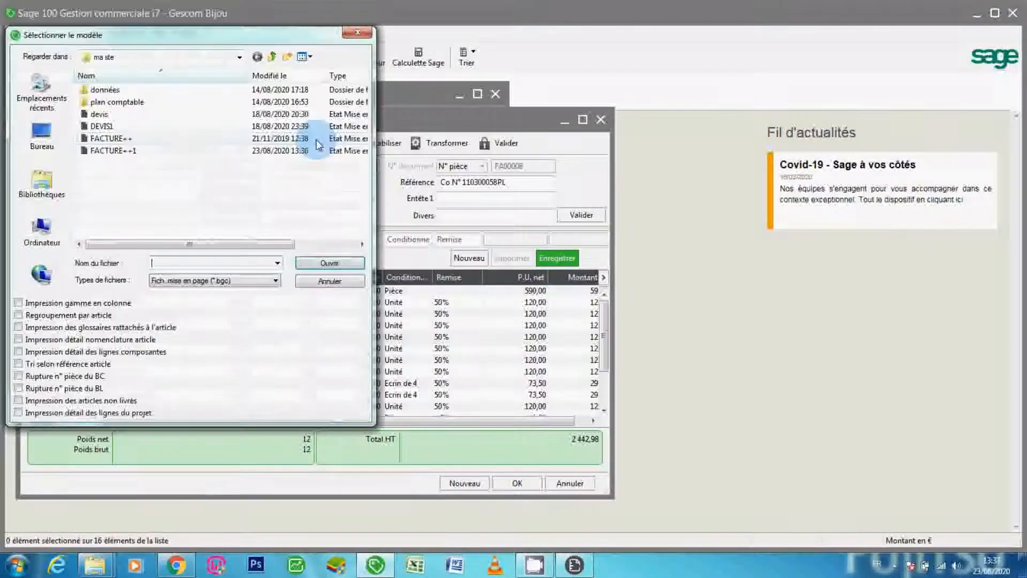
double_click(127, 153)
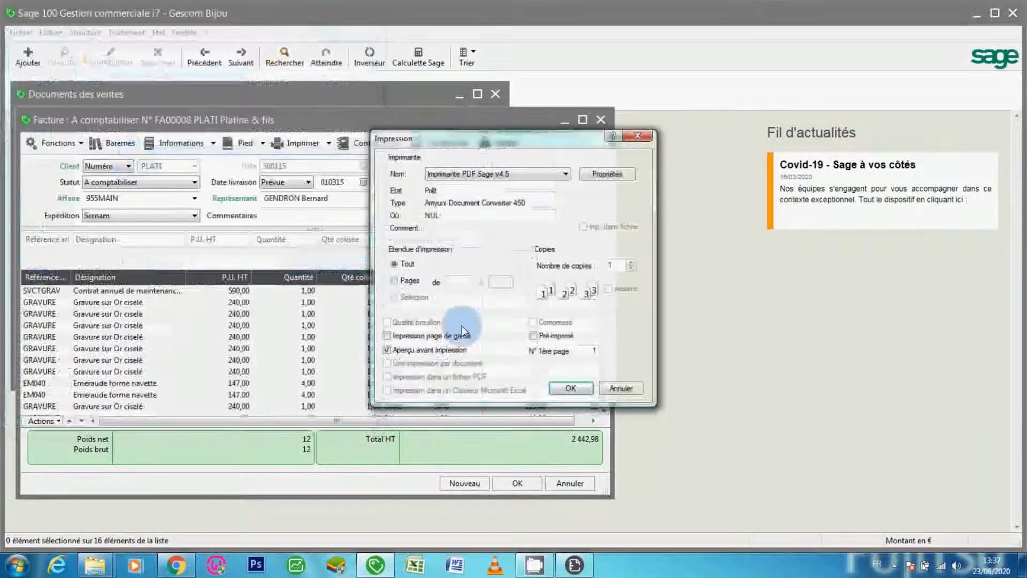
click(558, 389)
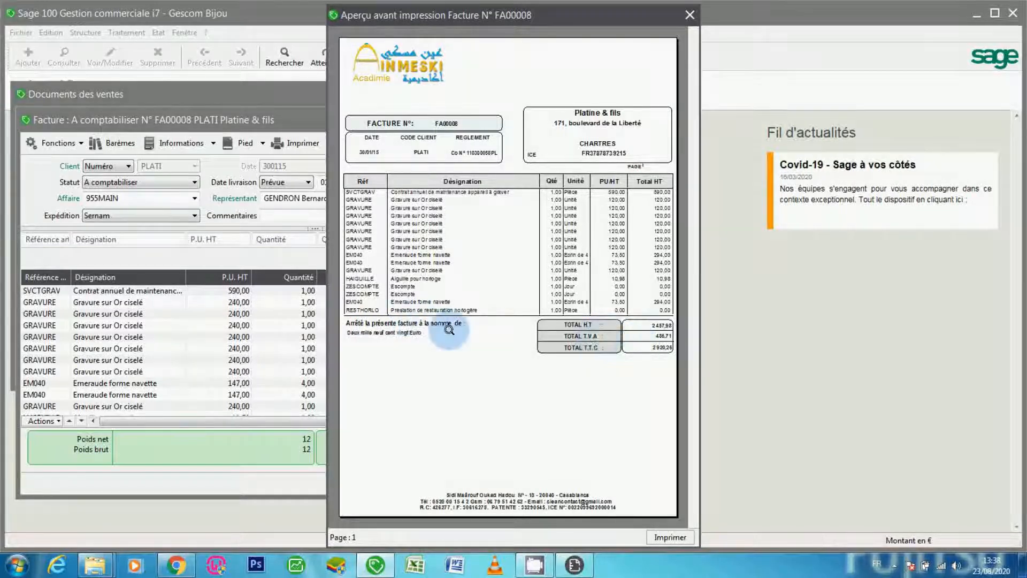
click(574, 566)
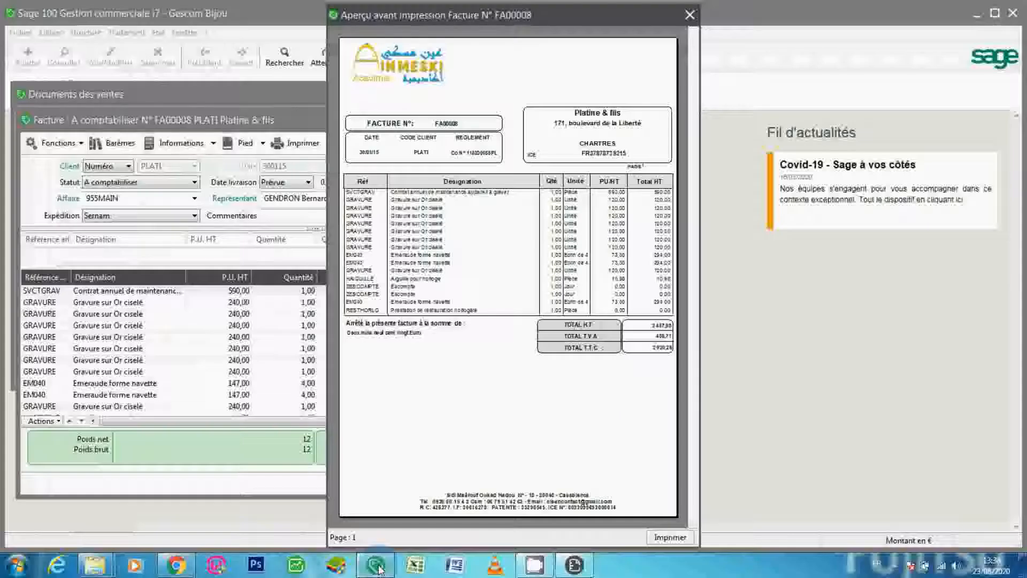
click(376, 565)
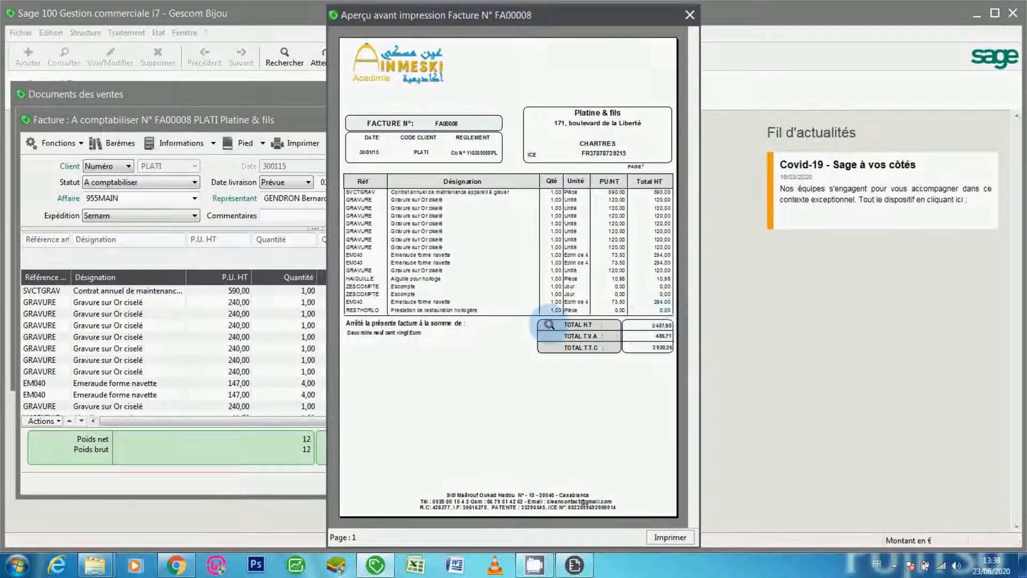
click(404, 311)
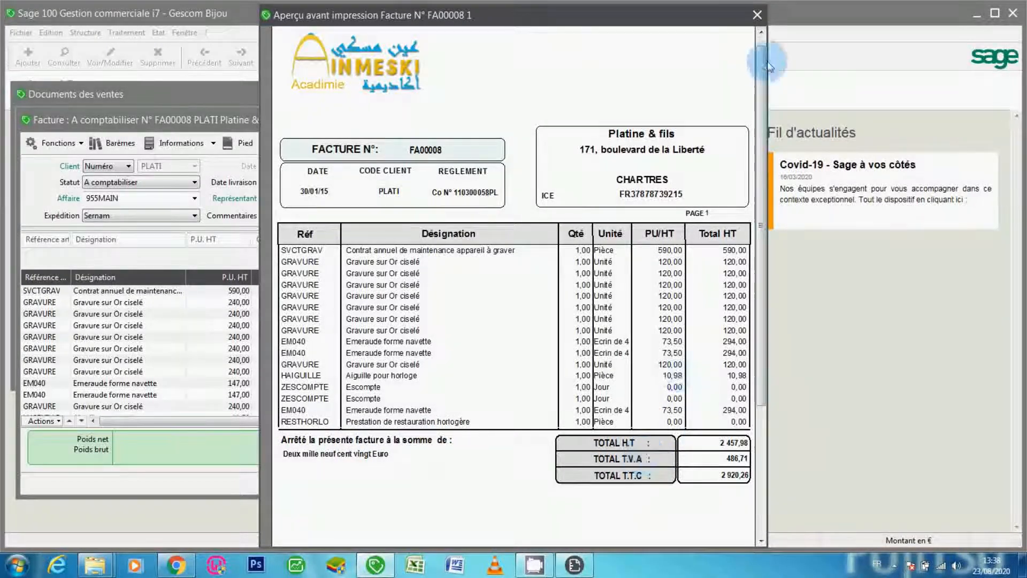
click(757, 15)
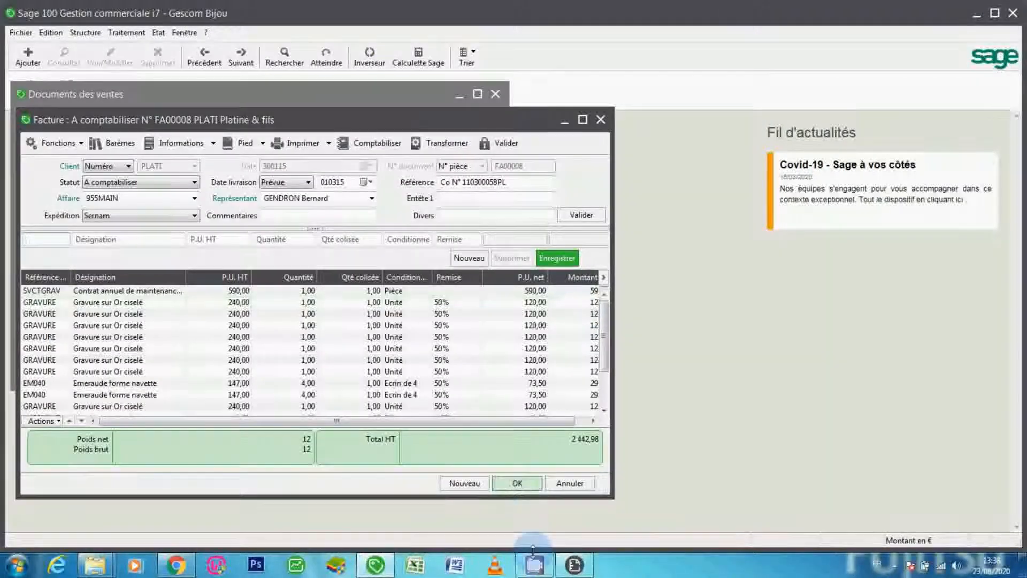
- Return to the Mise en page layout, zoom to 150 %, lower the Corps zone boundary by about 0.11 cm and save
click(536, 568)
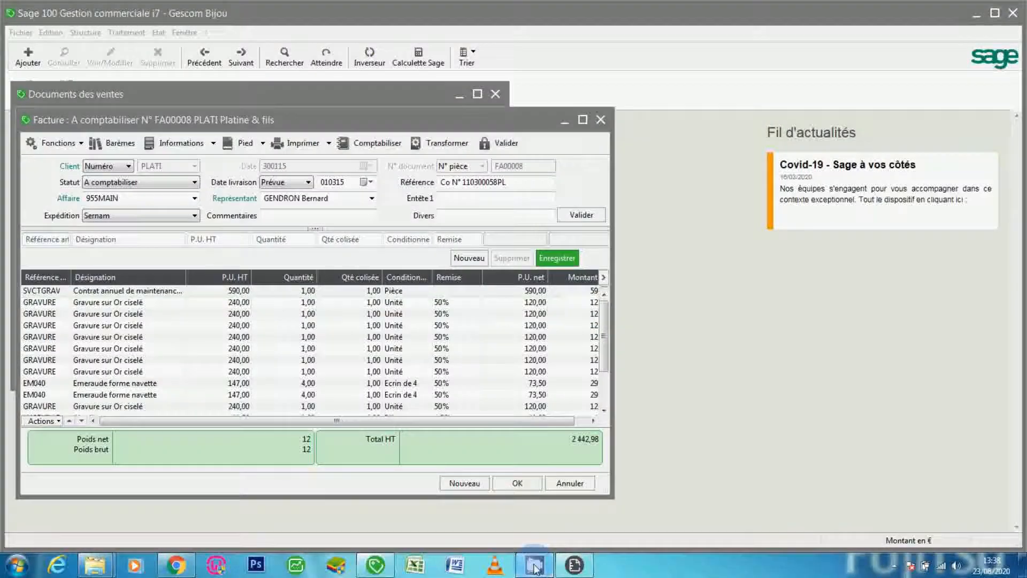
click(574, 566)
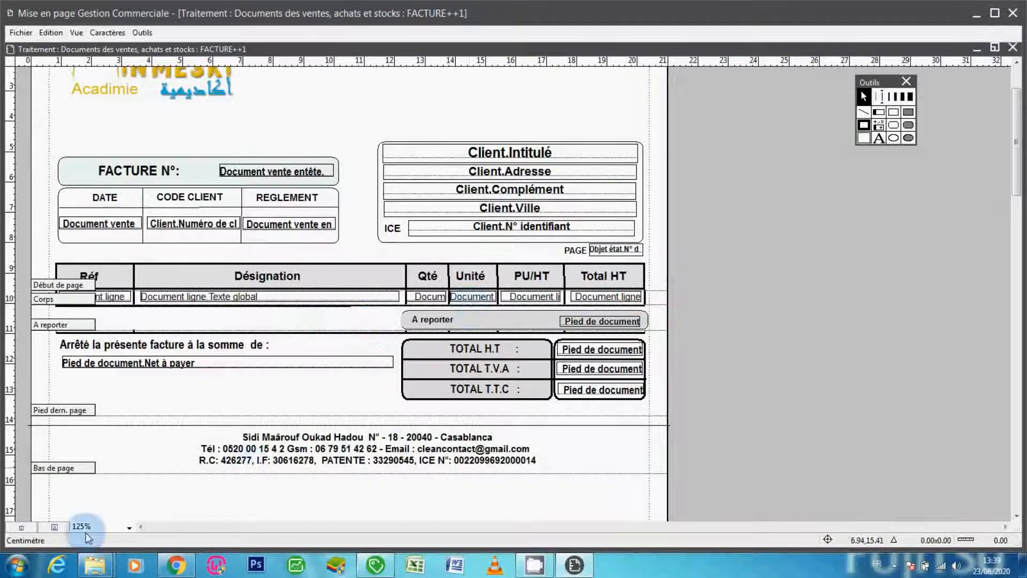
click(129, 529)
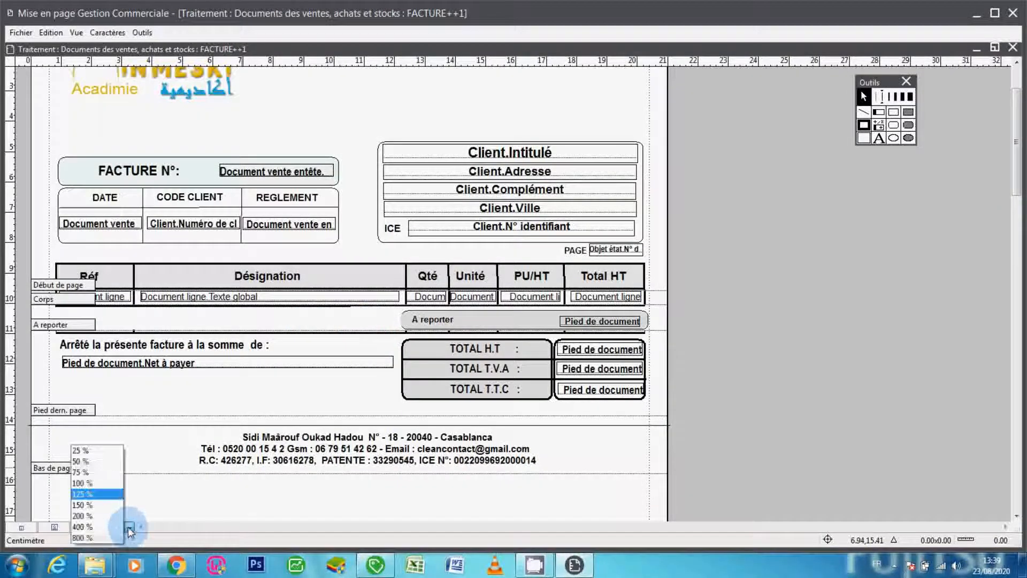
click(103, 510)
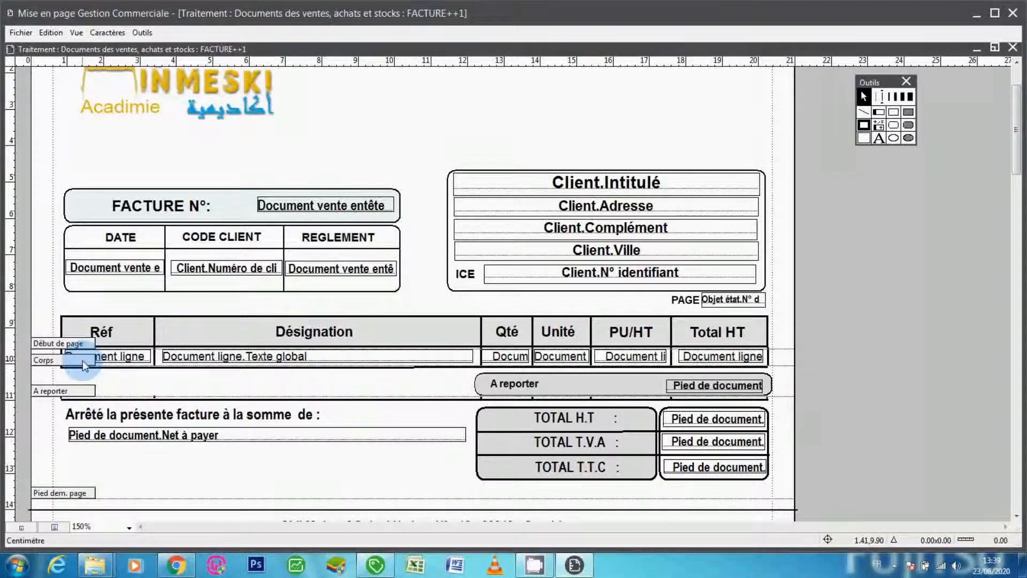
drag(84, 365, 166, 364)
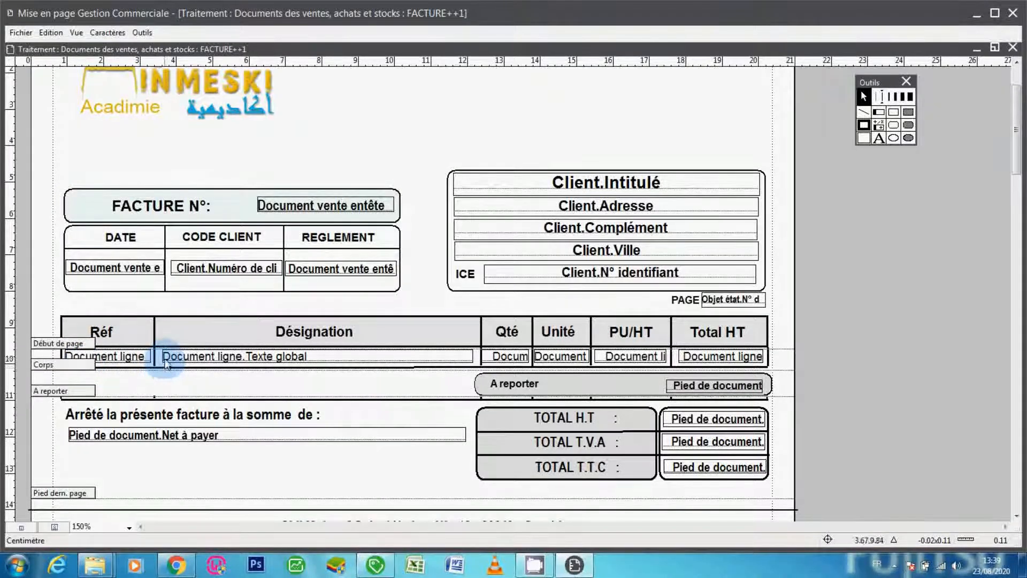
click(20, 32)
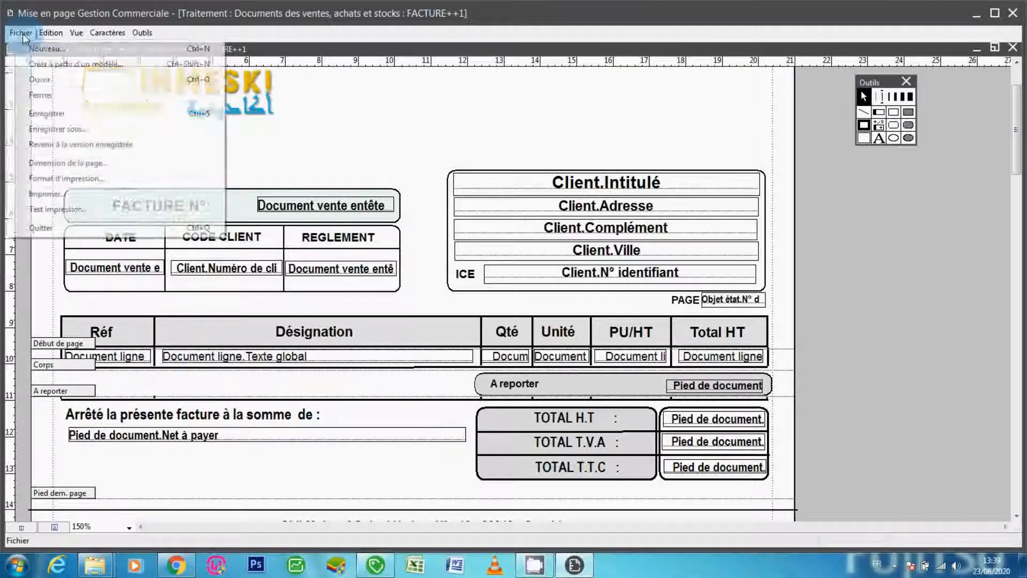
click(48, 113)
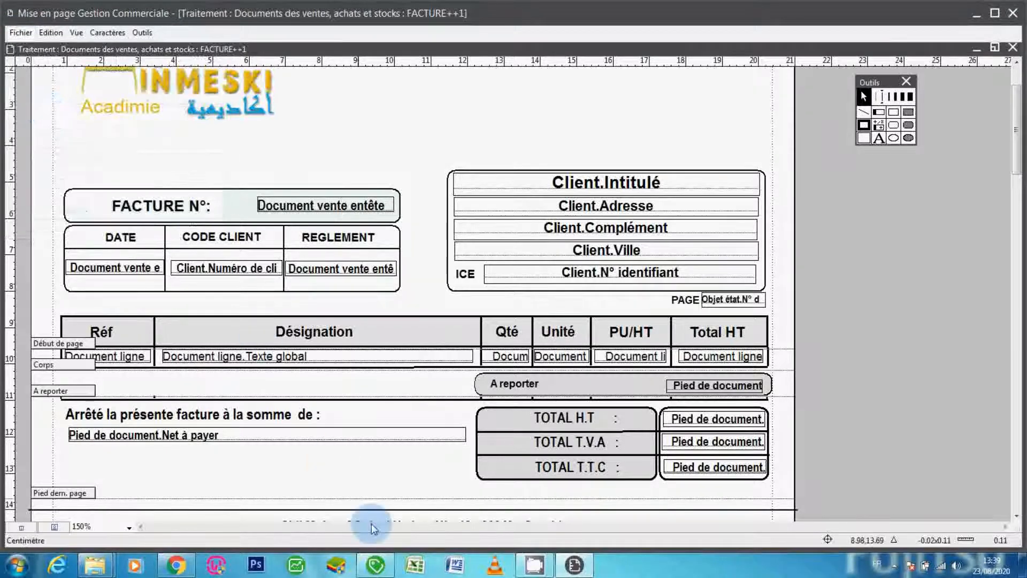
- Preview the Platine & fils invoice again with the saved FACTURE++1 model to check the lines between items
click(415, 565)
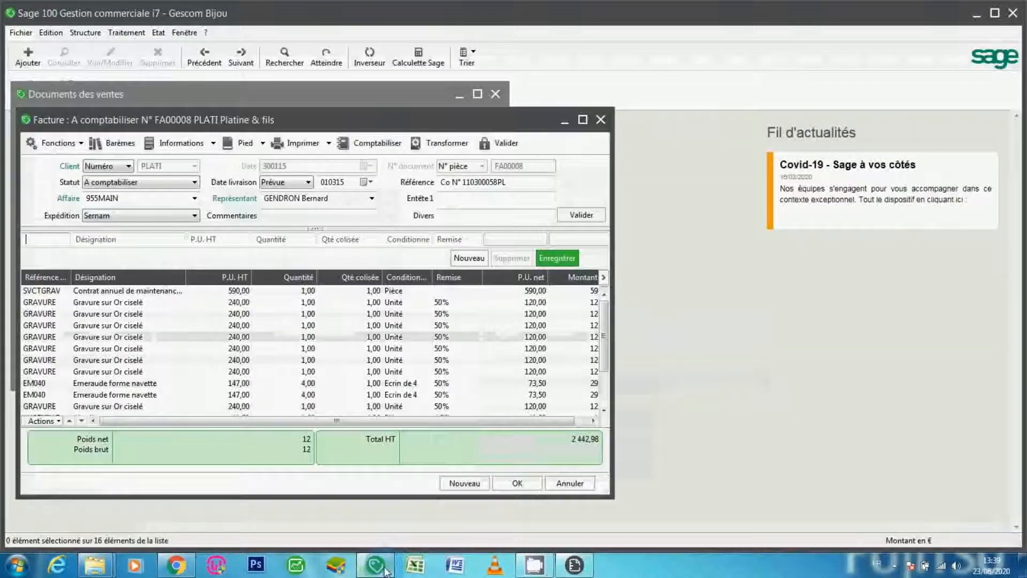
click(320, 212)
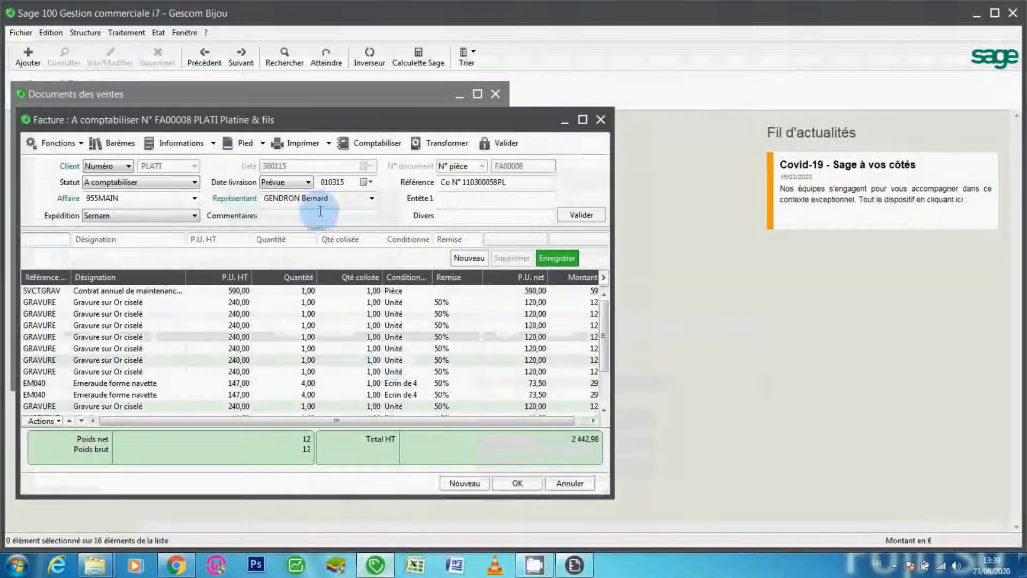
click(328, 144)
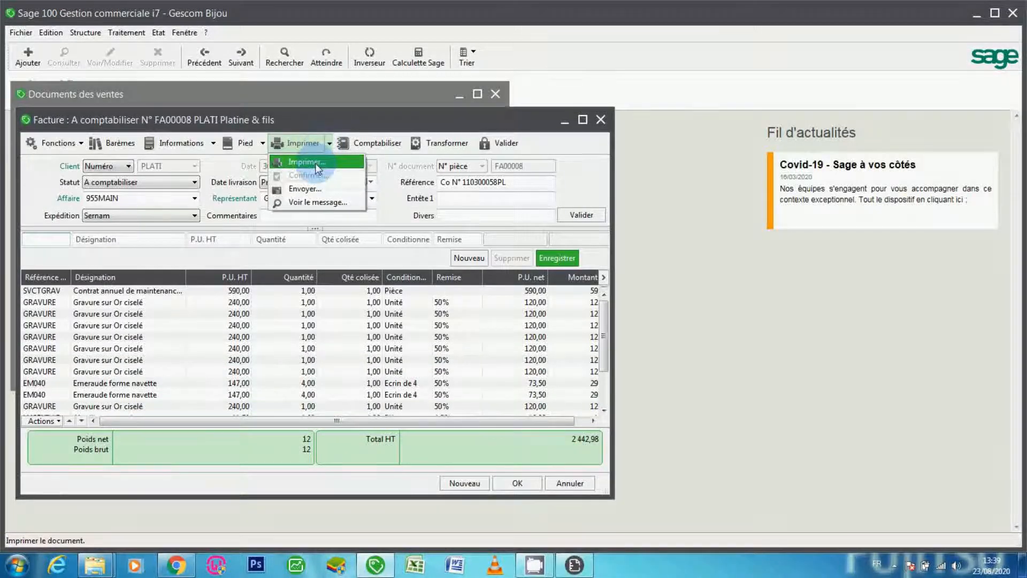
click(315, 162)
double_click(131, 153)
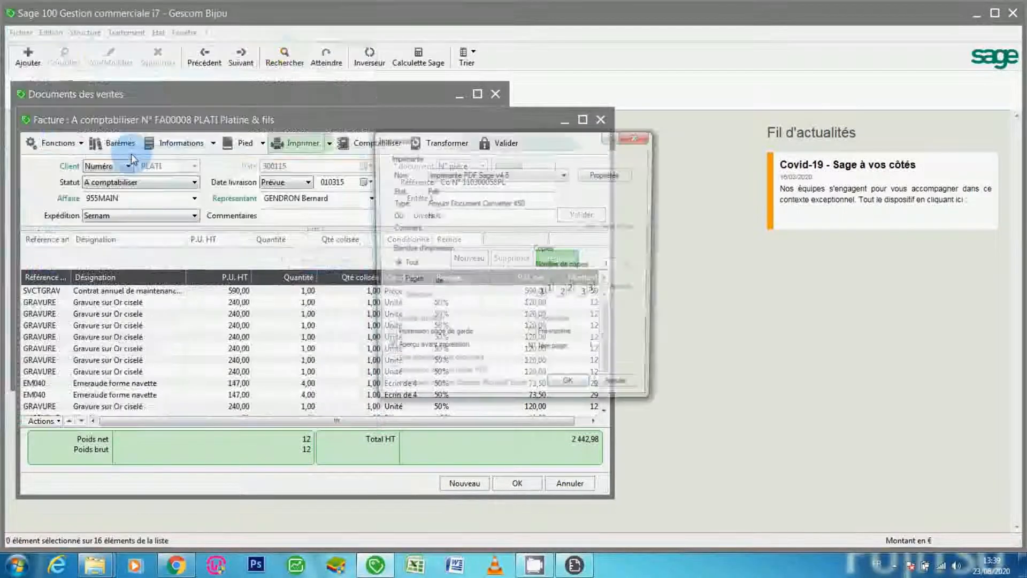
click(561, 391)
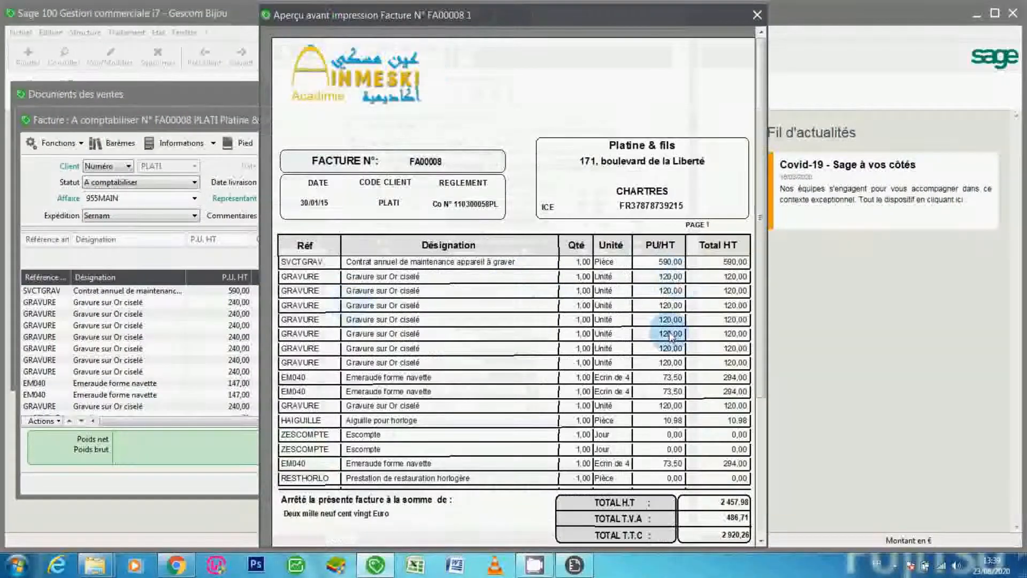
click(758, 16)
- Switch back to the Mise en page layout and raise the Corps zone boundary by about 0.12 cm
click(379, 569)
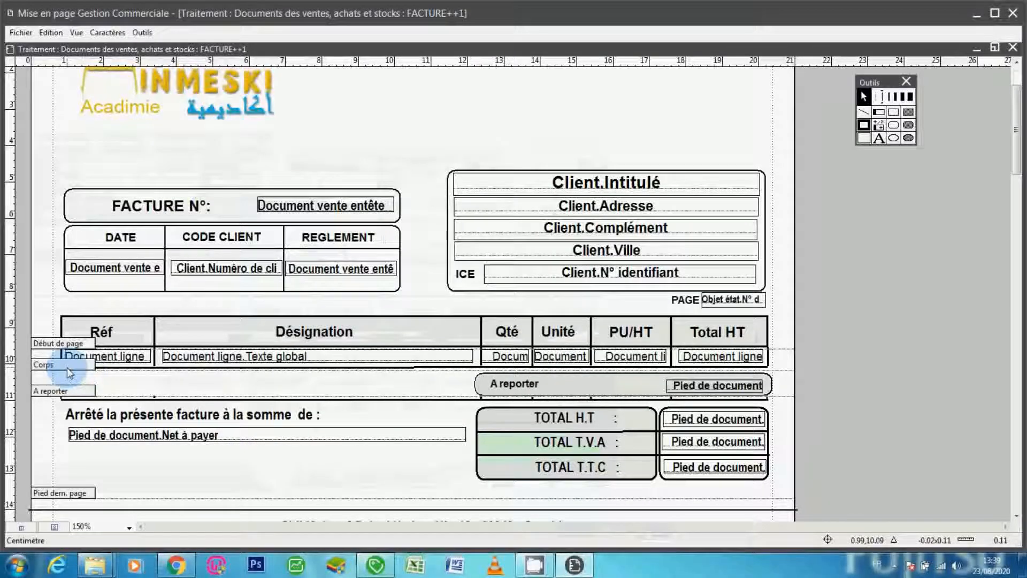
drag(67, 368, 66, 365)
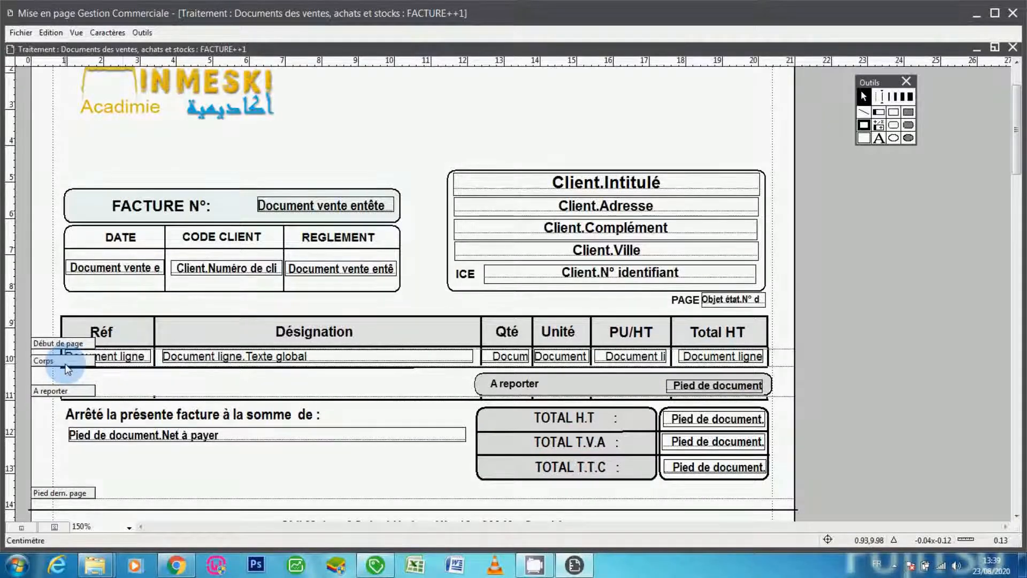
- Save the layout and preview the Platine & fils invoice with the FACTURE++1 model to check the item table's lines
click(21, 33)
click(51, 116)
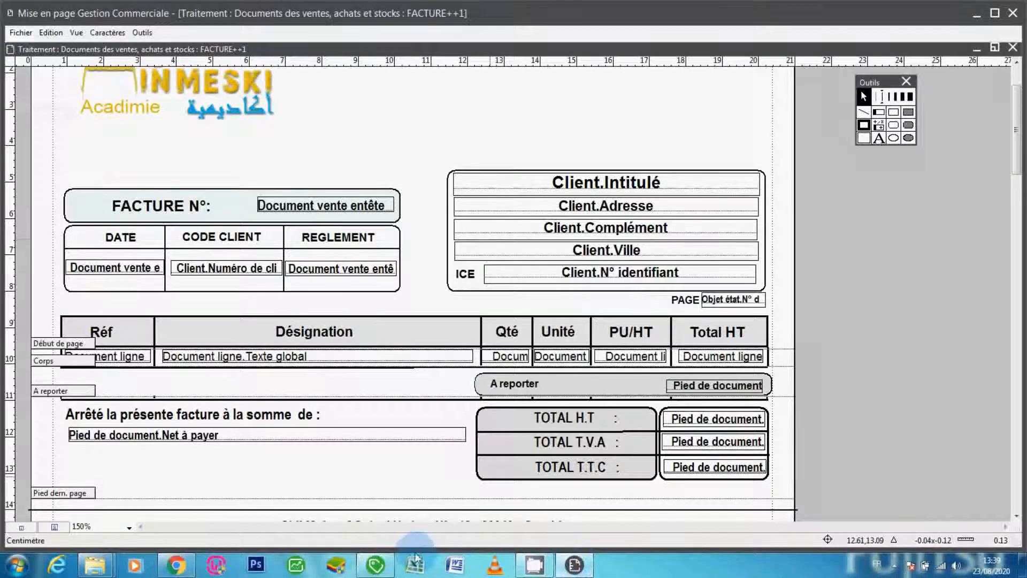
click(376, 564)
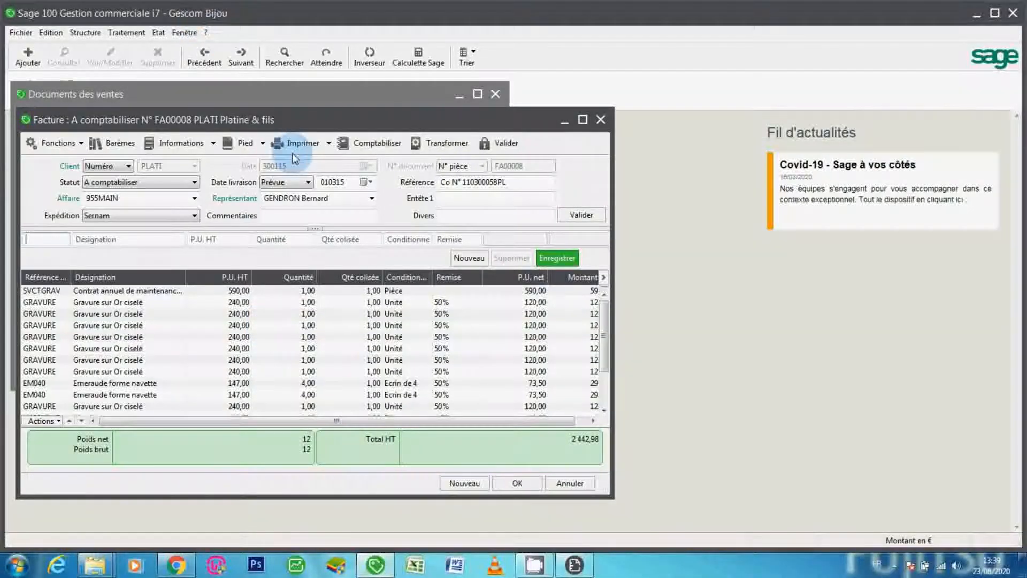
click(295, 149)
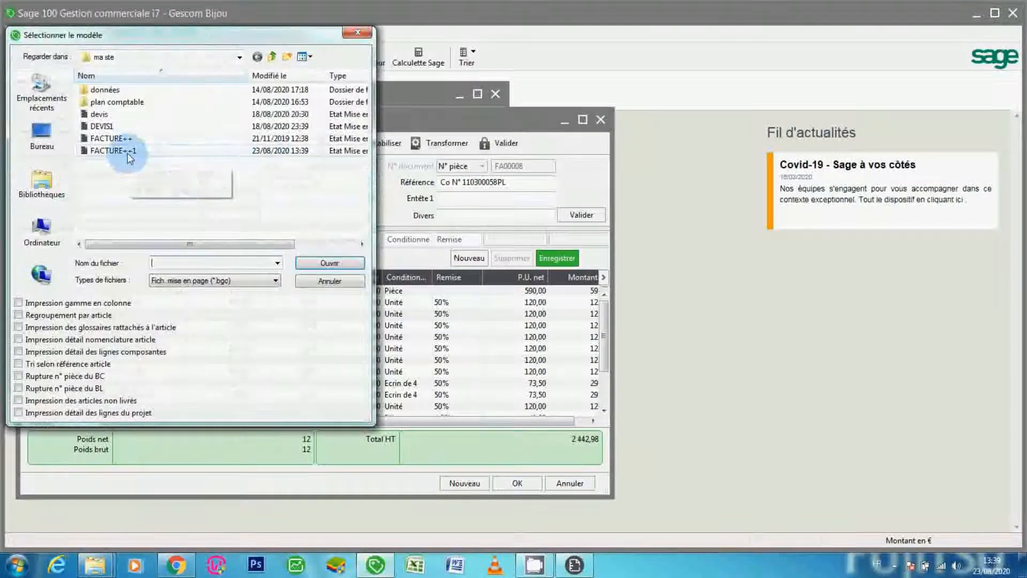
double_click(127, 152)
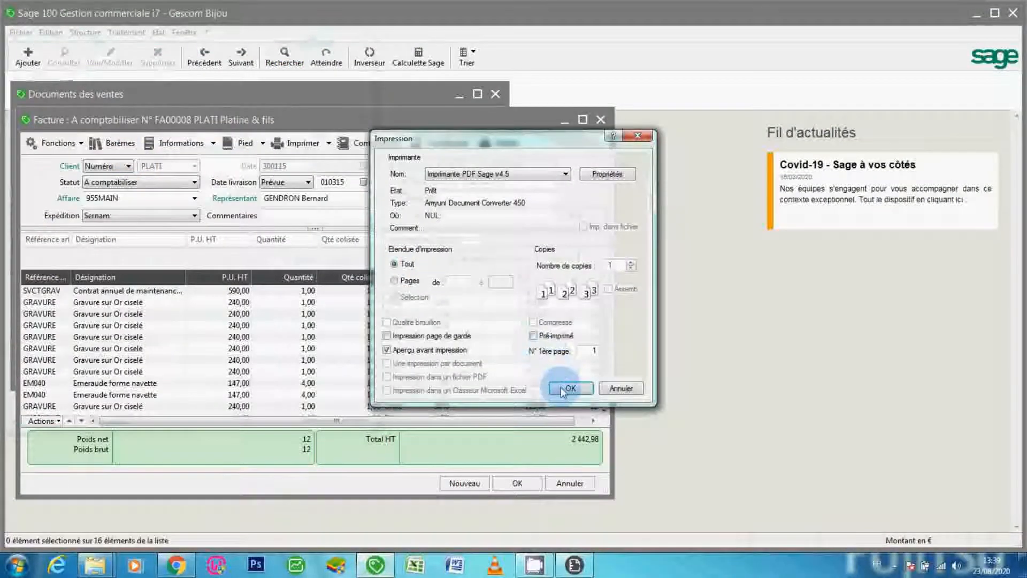
click(562, 388)
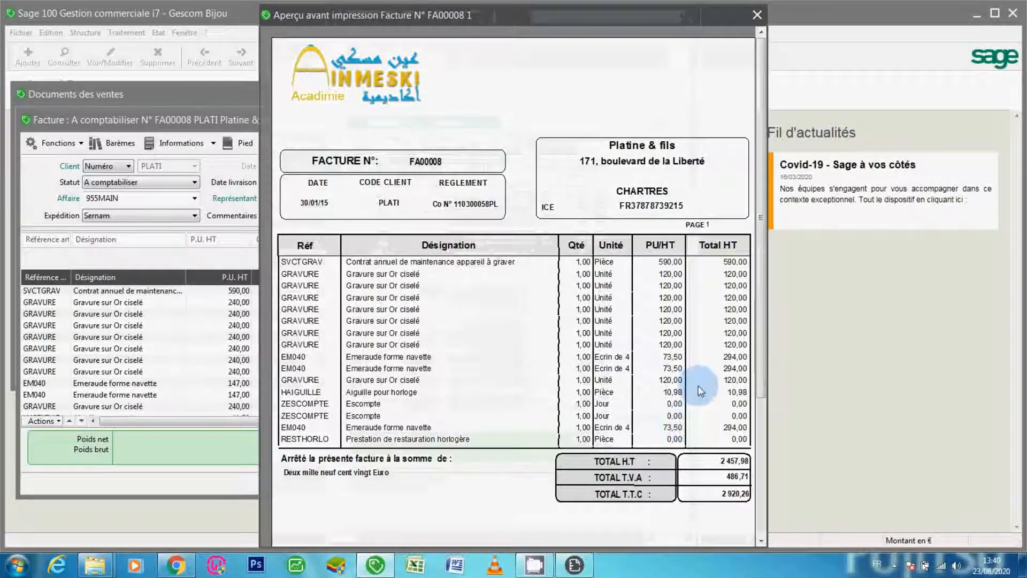
click(689, 15)
- Return to the Mise en page layout and move the overlapping Réf/Désignation separator line down from the item row into the A reporter zone
click(582, 563)
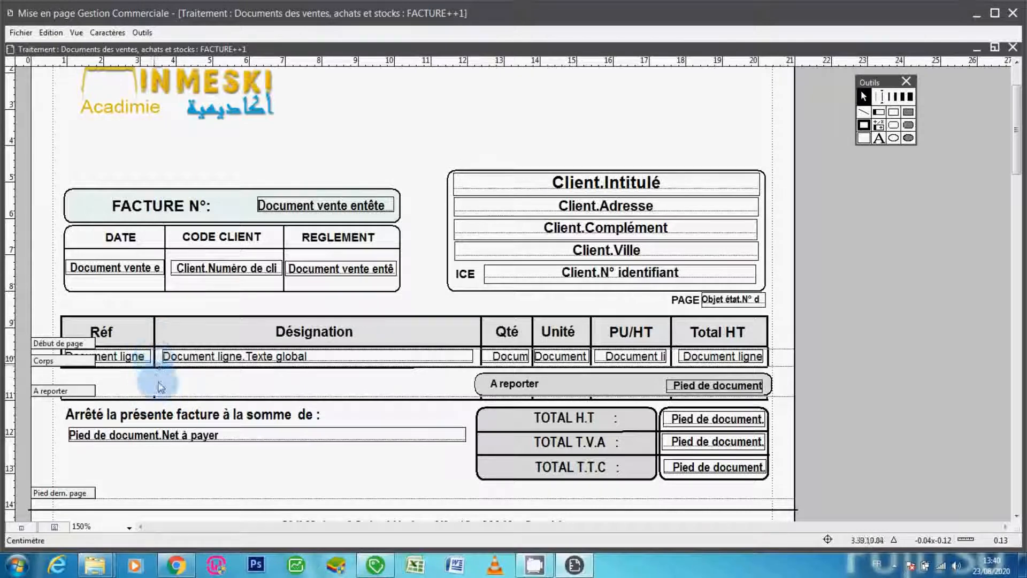
click(129, 527)
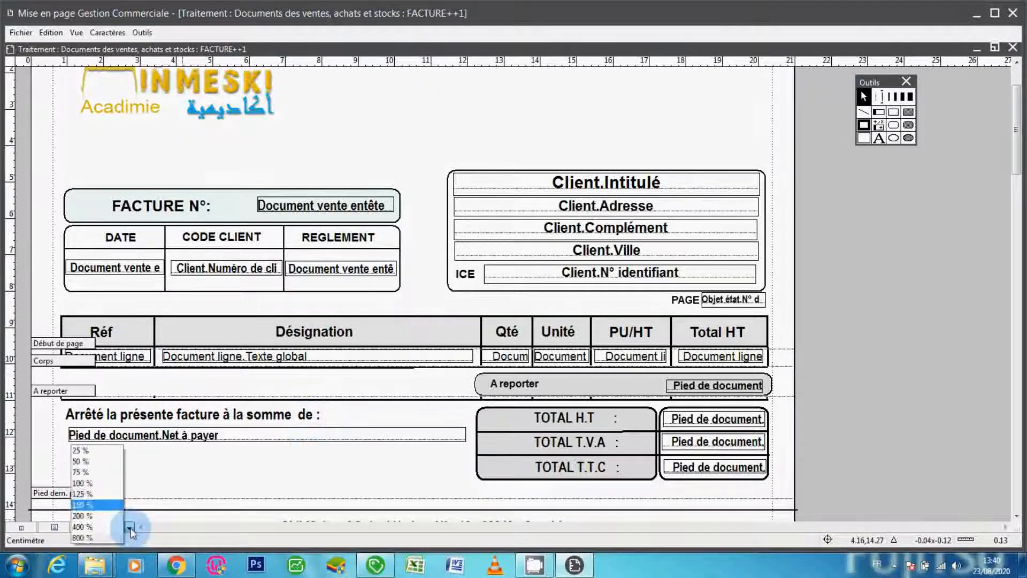
click(107, 517)
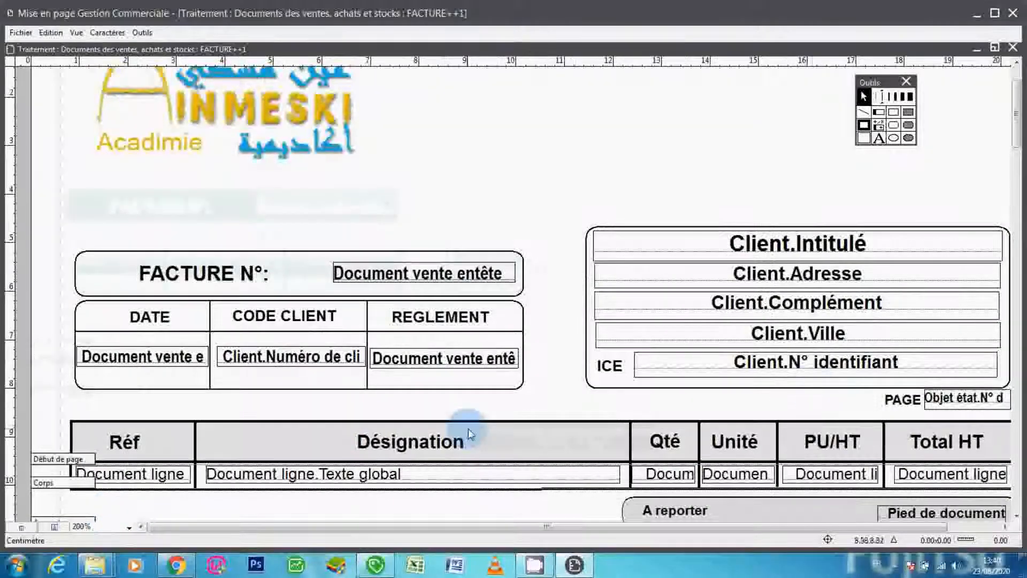
scroll(1014, 518, down, 5)
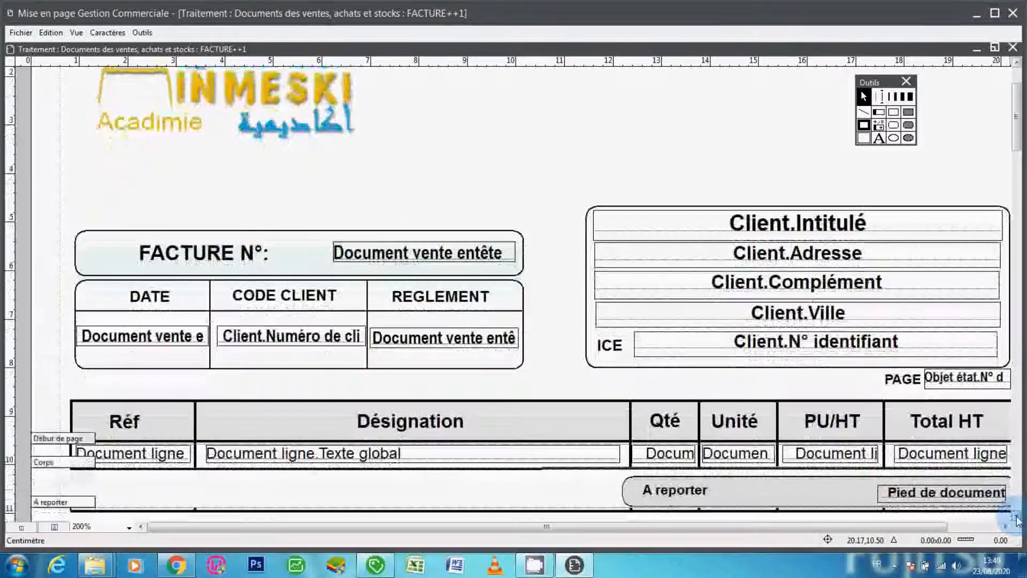
scroll(1015, 518, down, 2)
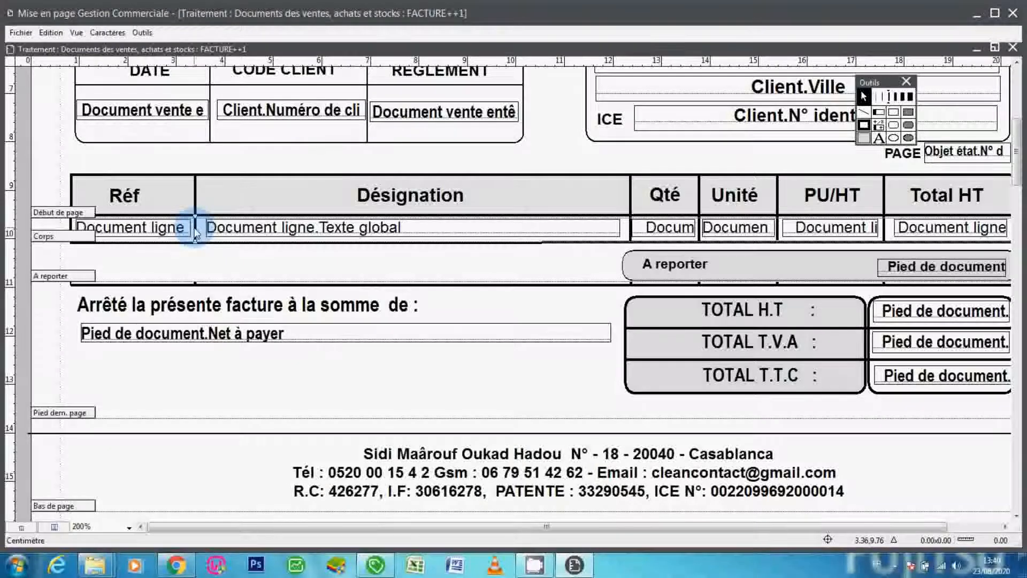
key(Down)
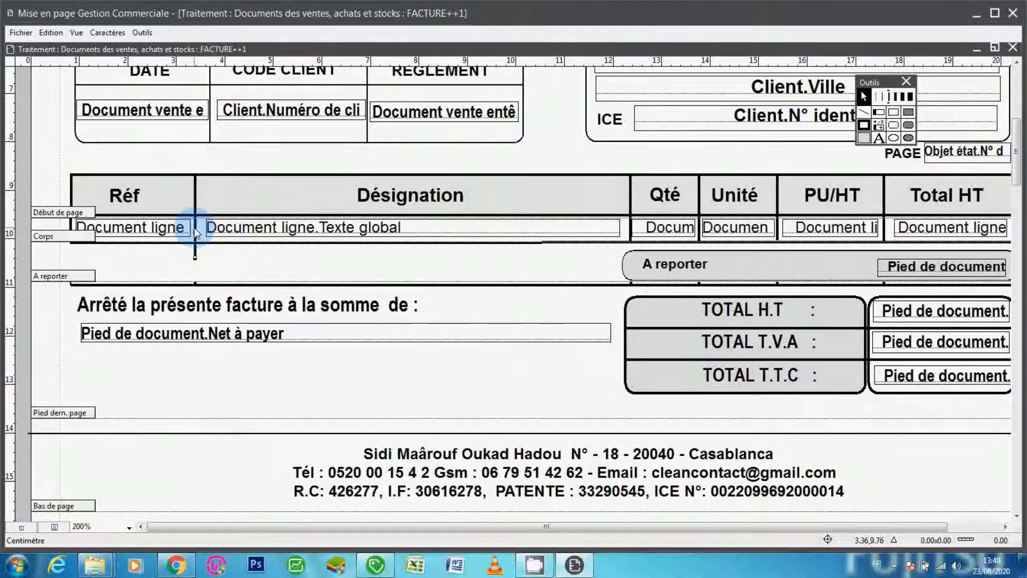
key(Down)
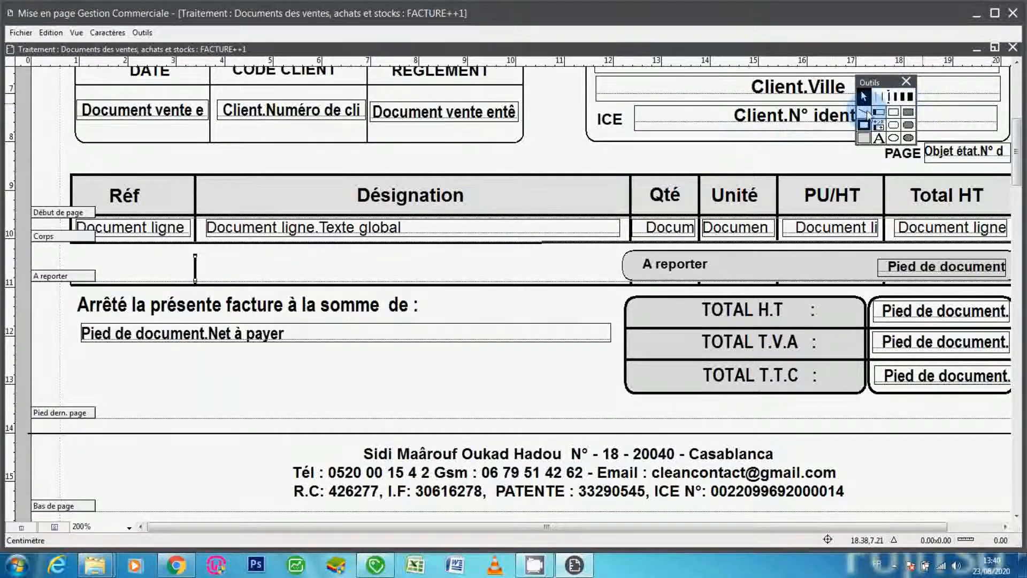
- Zoom to 400 %, try to extend the moved separator line to the A reporter boundary, and delete that line
click(128, 527)
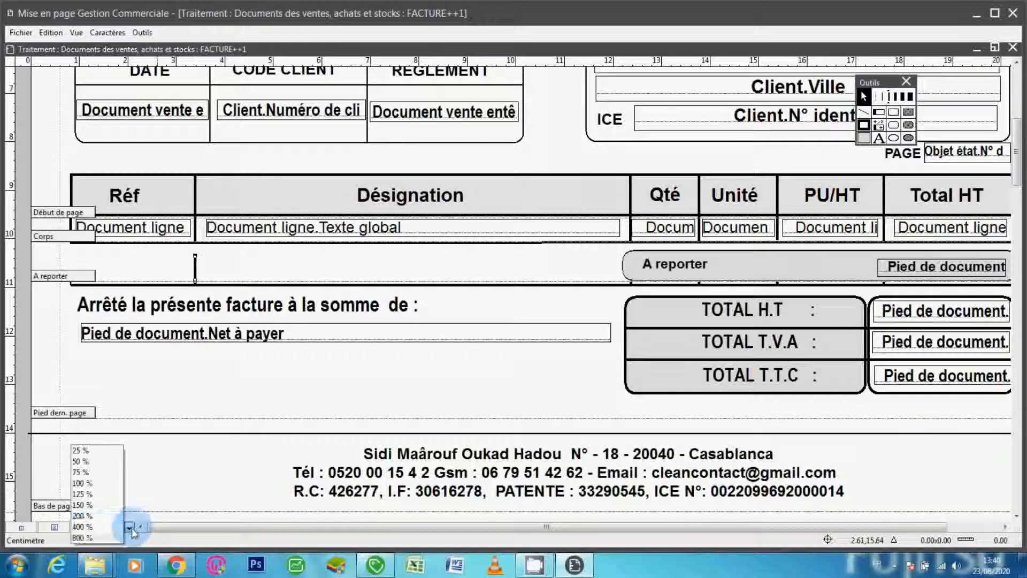
click(103, 514)
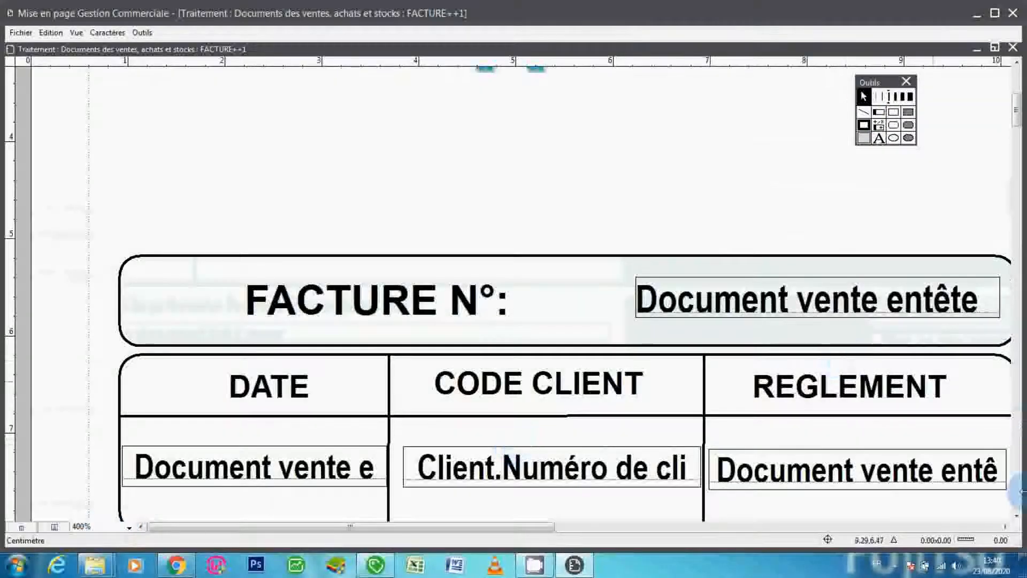
click(1017, 517)
scroll(1017, 519, down, 10)
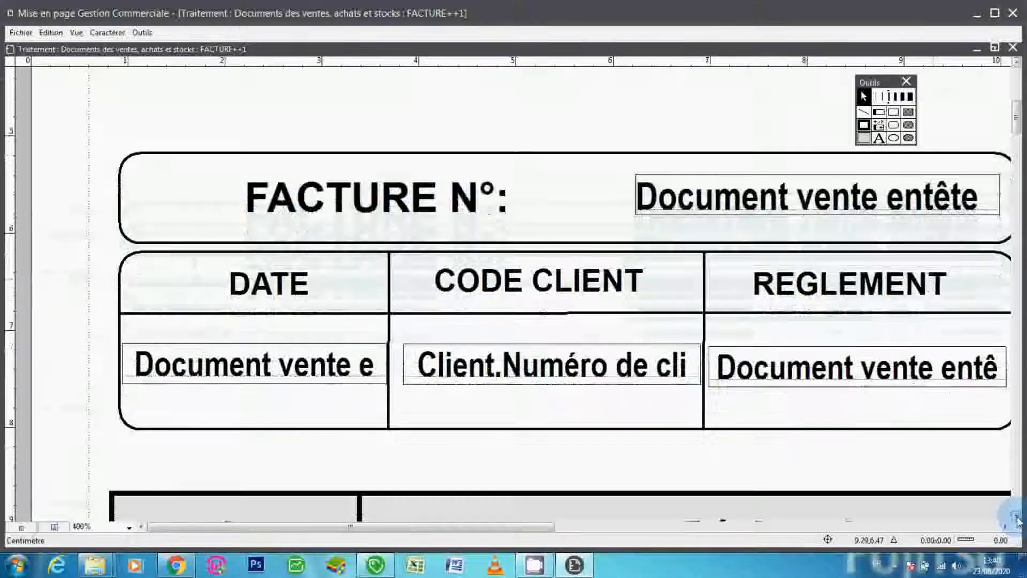
scroll(1016, 519, down, 8)
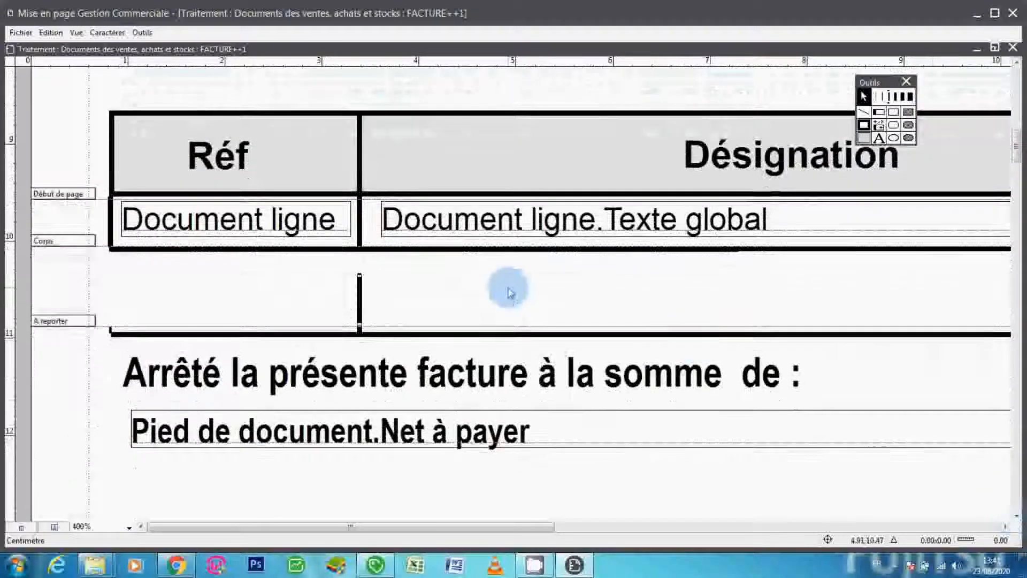
click(510, 293)
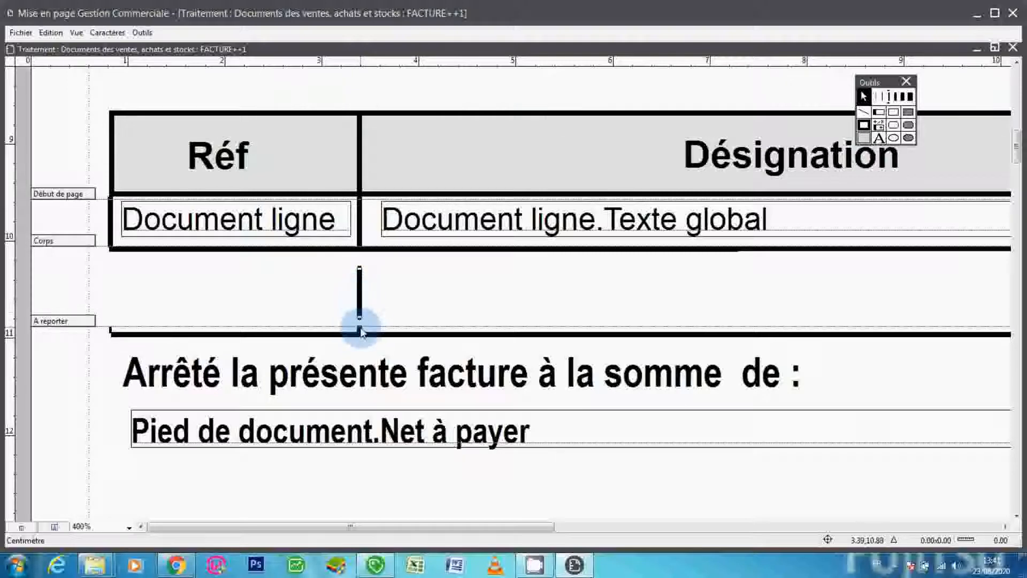
drag(357, 327, 366, 333)
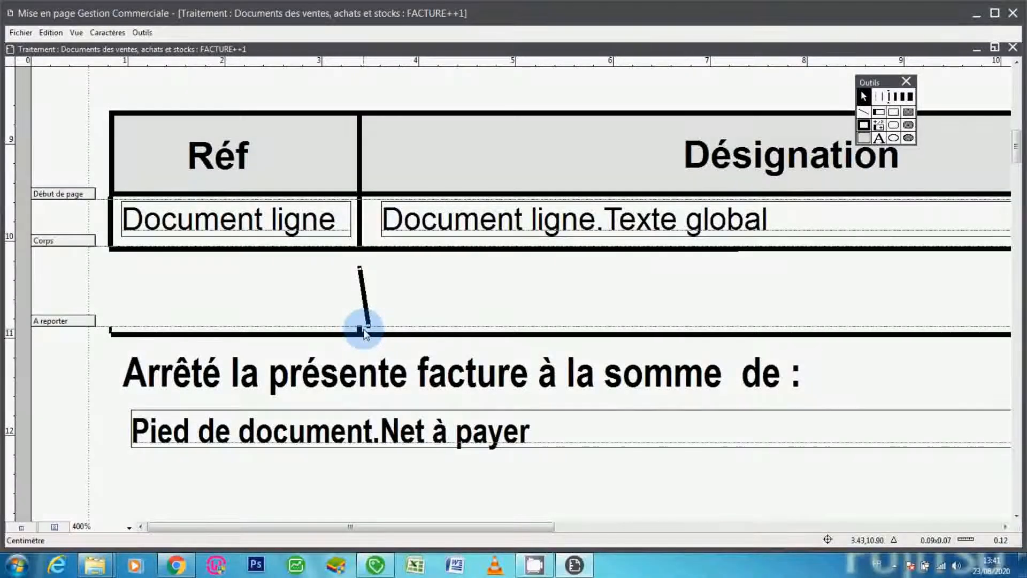
click(321, 278)
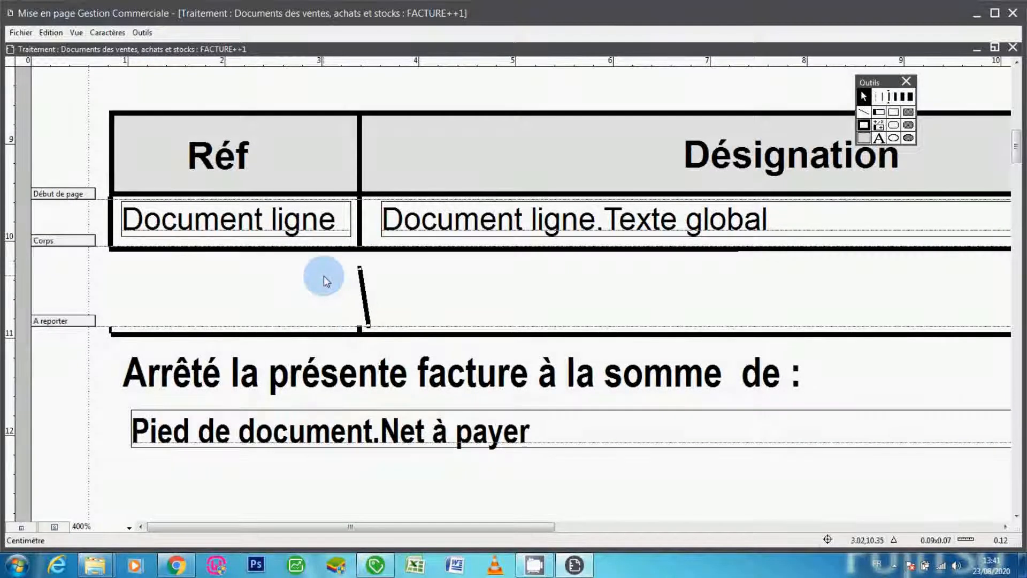
key(Delete)
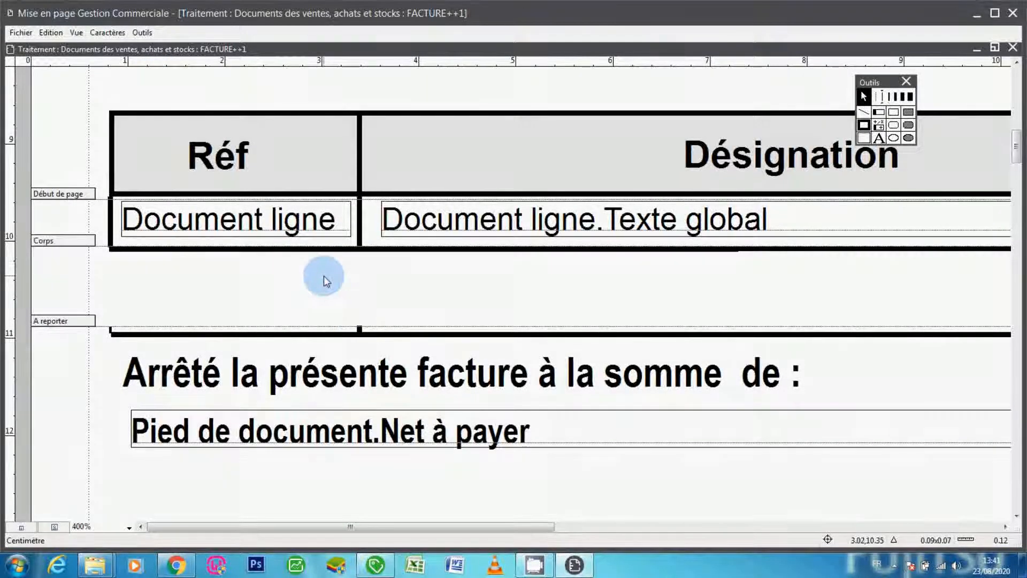
- Shift another overlapping Réf/Désignation separator out of the item row and delete it, and align the short segment above the footer line with the column line
click(359, 329)
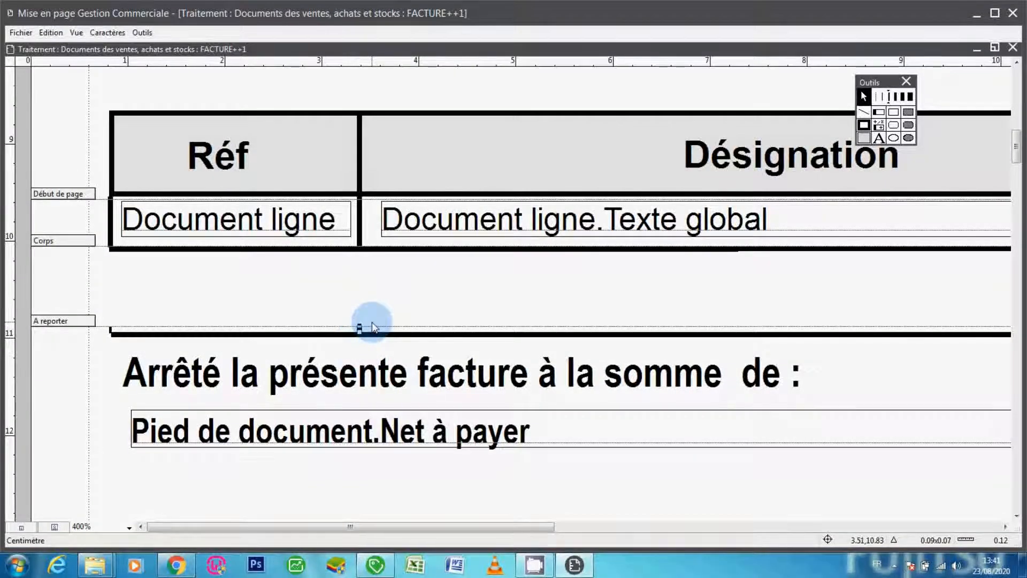
click(360, 239)
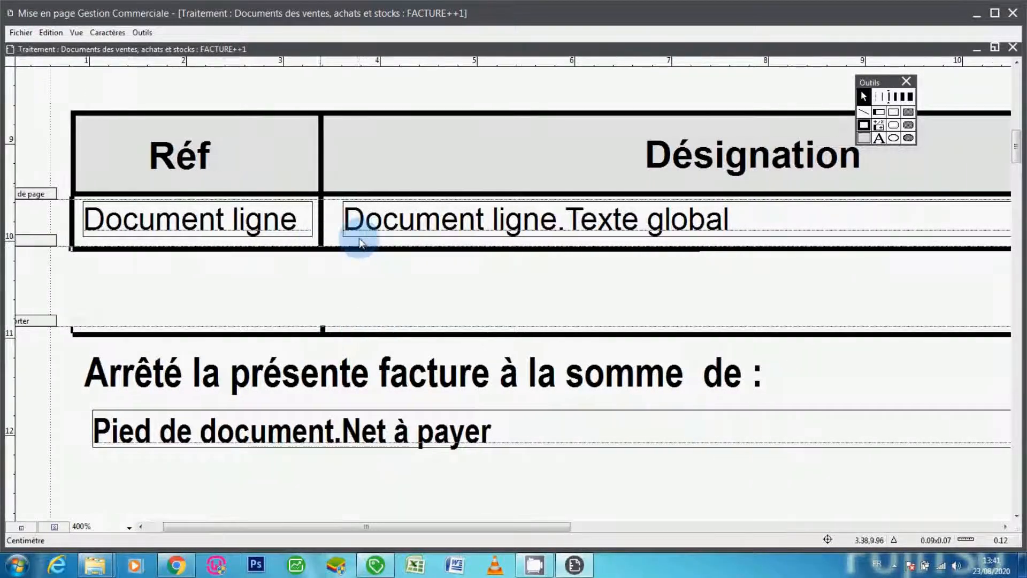
click(322, 228)
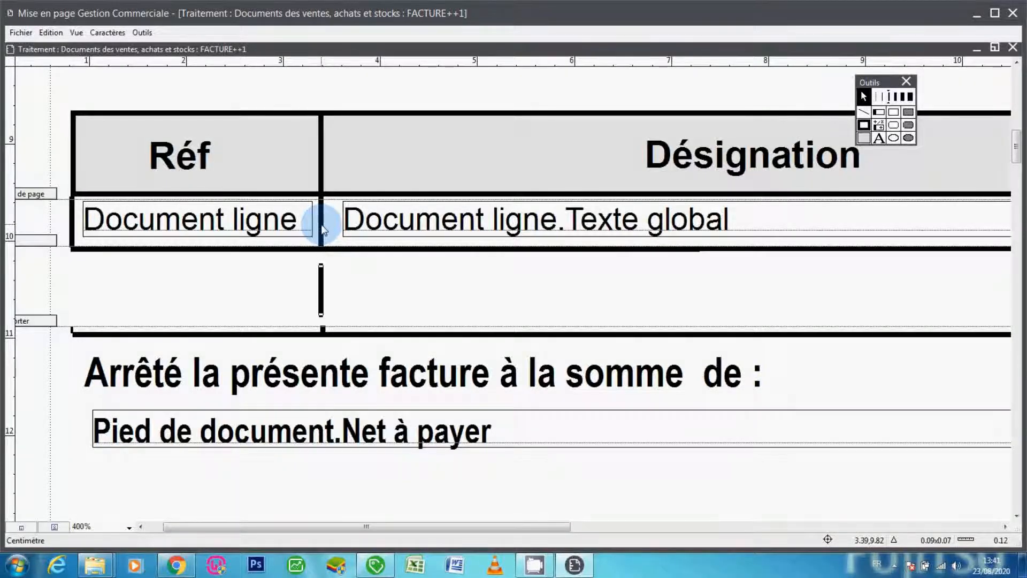
key(Down)
key(Down)
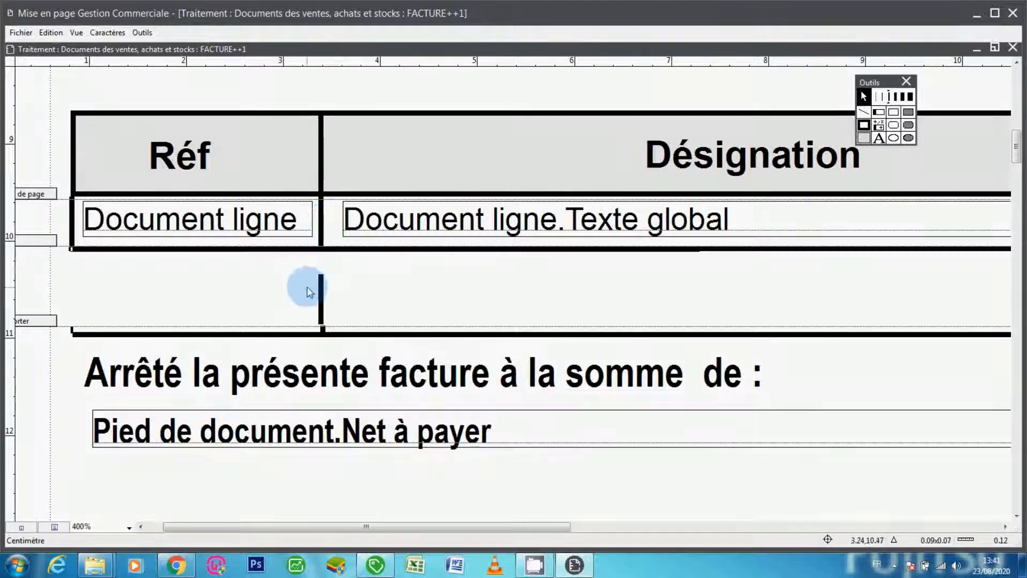
click(324, 294)
key(Delete)
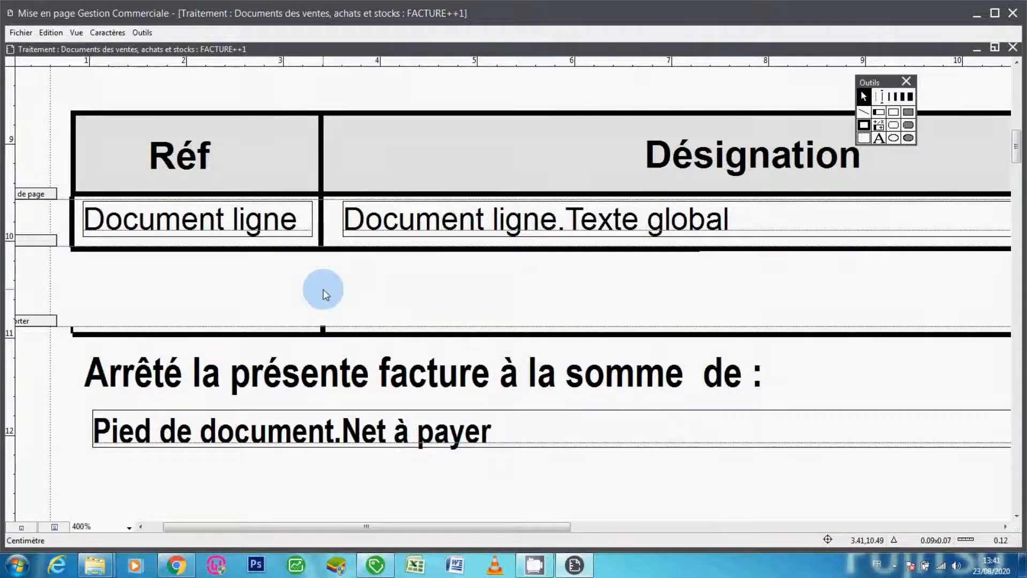
click(323, 327)
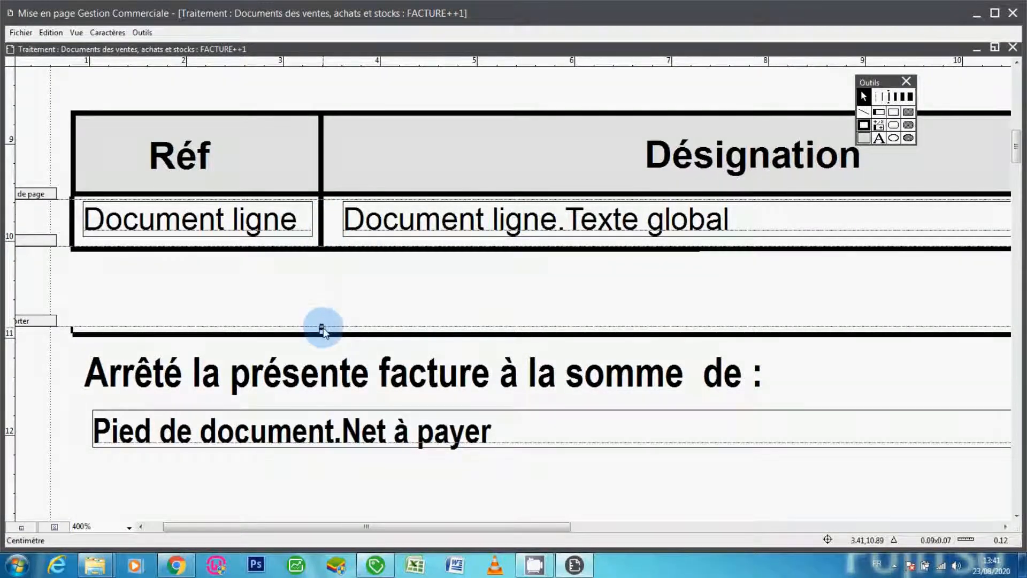
drag(309, 308, 275, 325)
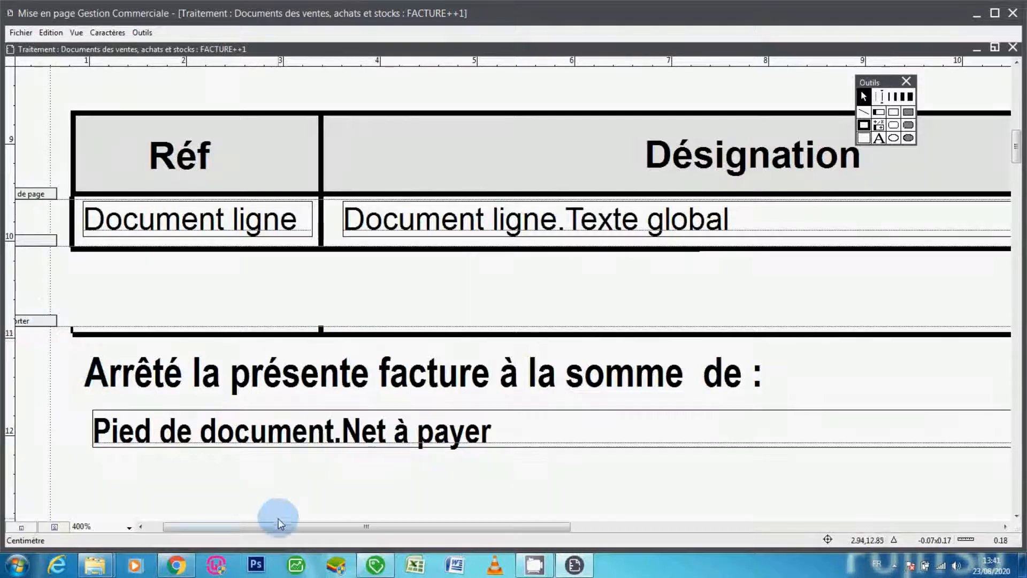
- Zoom out to 150 % and review the FACTURE++1 layout from the header down to the totals
click(127, 529)
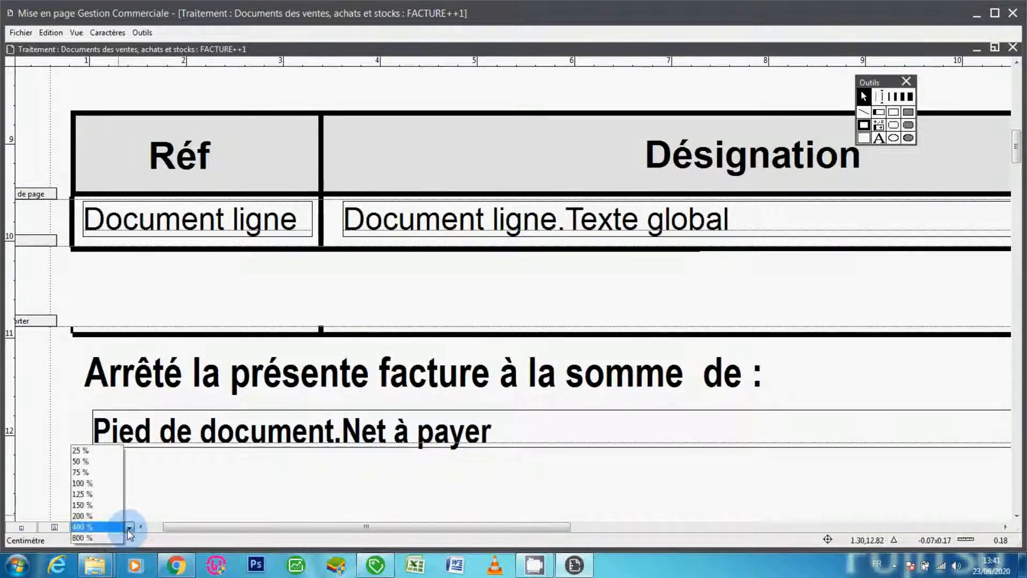
click(101, 509)
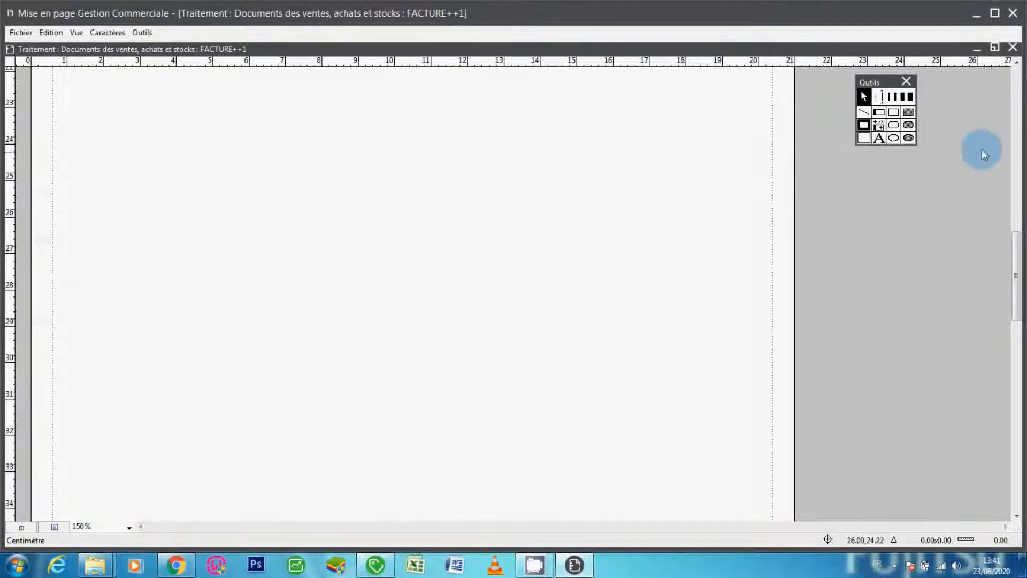
click(1018, 131)
click(1018, 131)
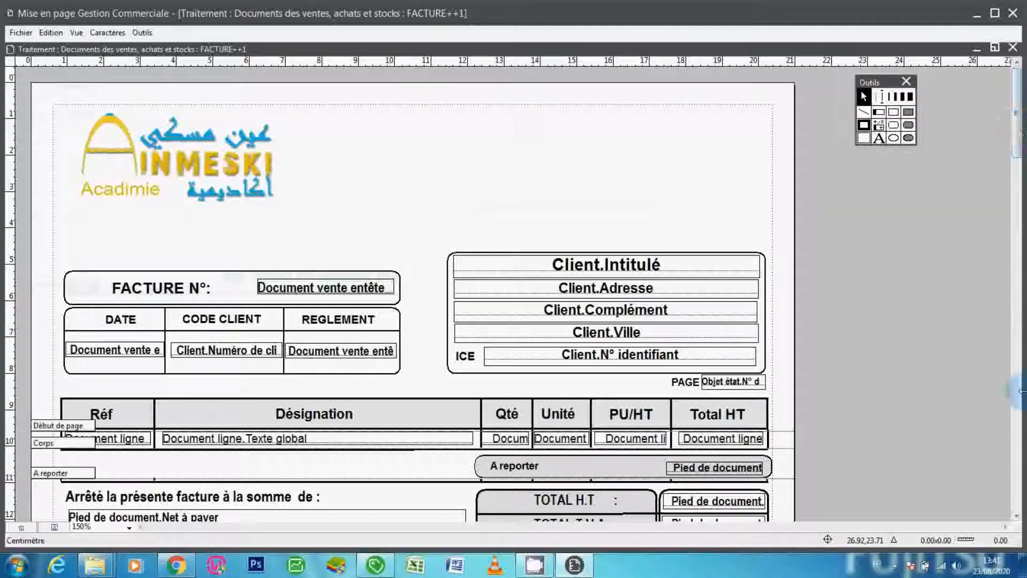
click(1017, 518)
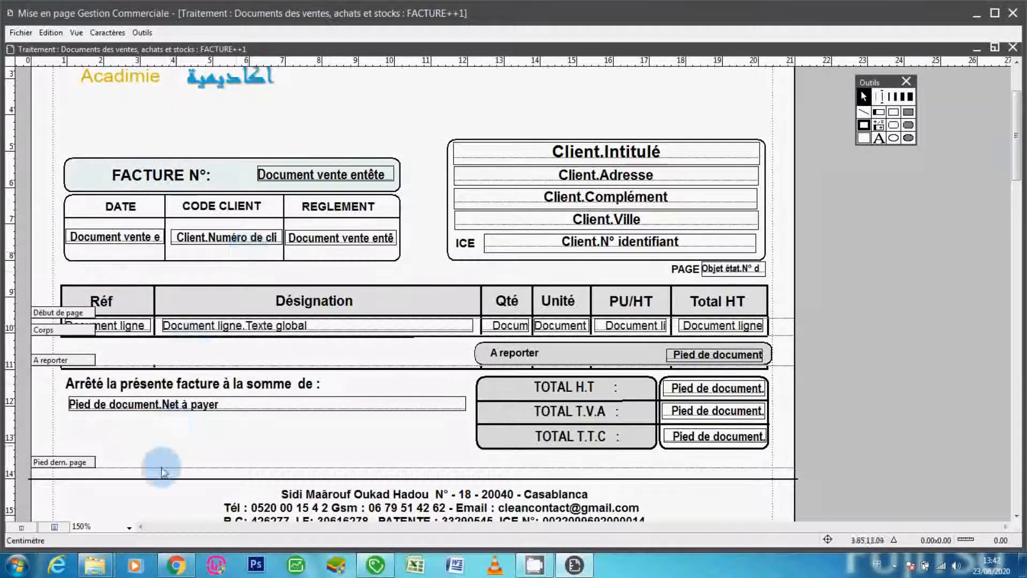
- Zoom out to 125 %, inspect the format of the Net à payer field for the total in words, and cancel its settings
click(129, 528)
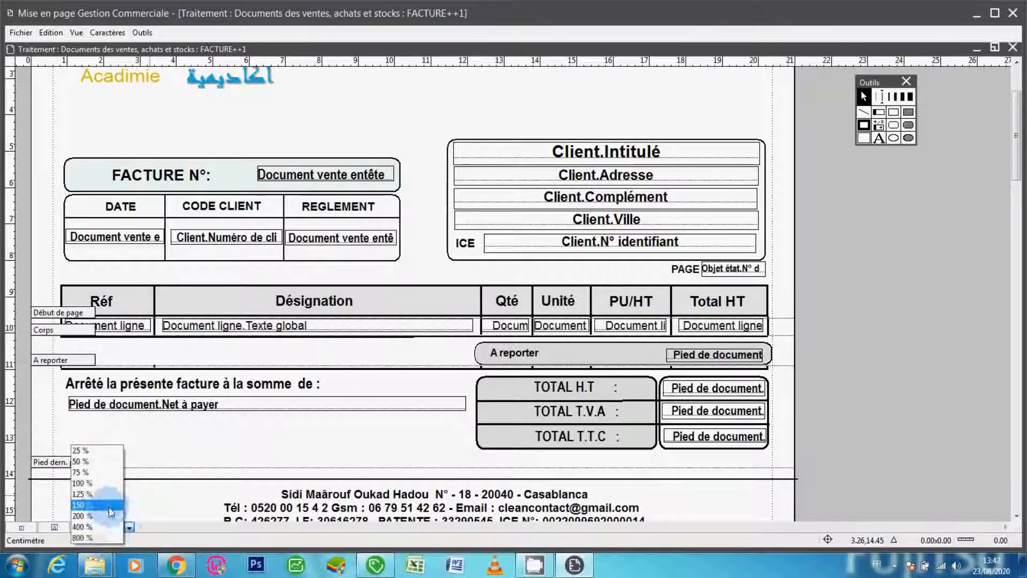
click(85, 494)
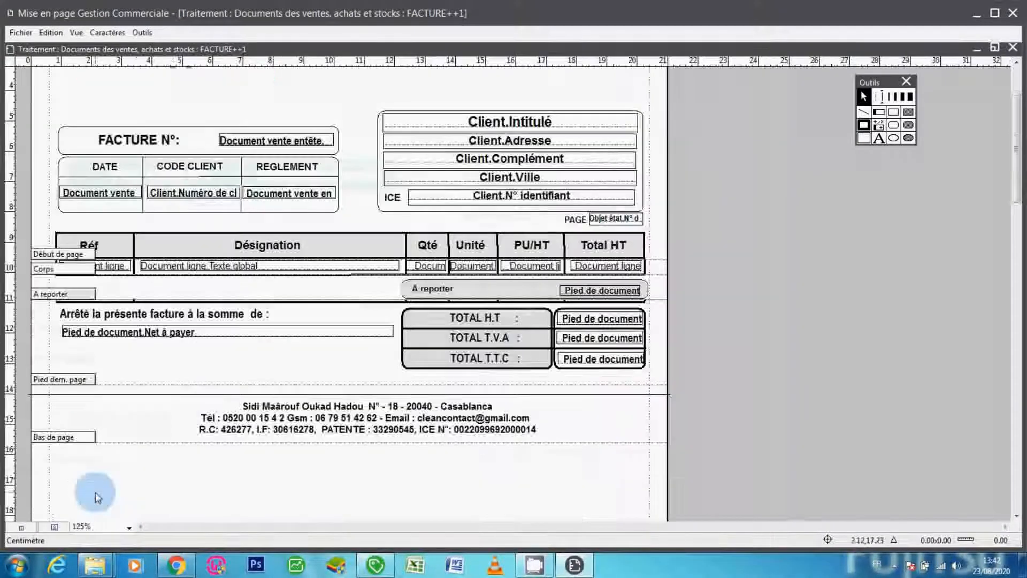
click(1016, 64)
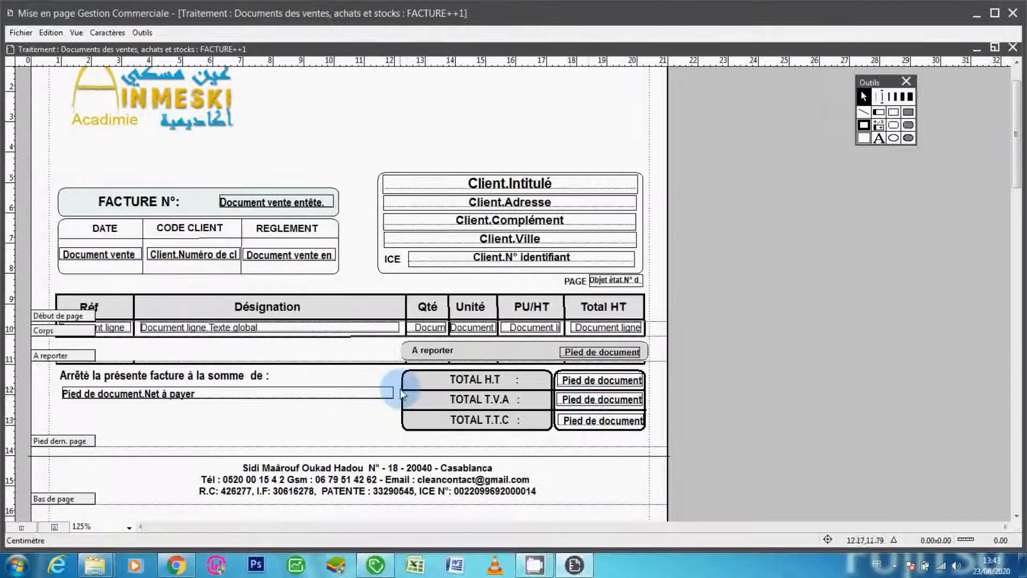
double_click(166, 396)
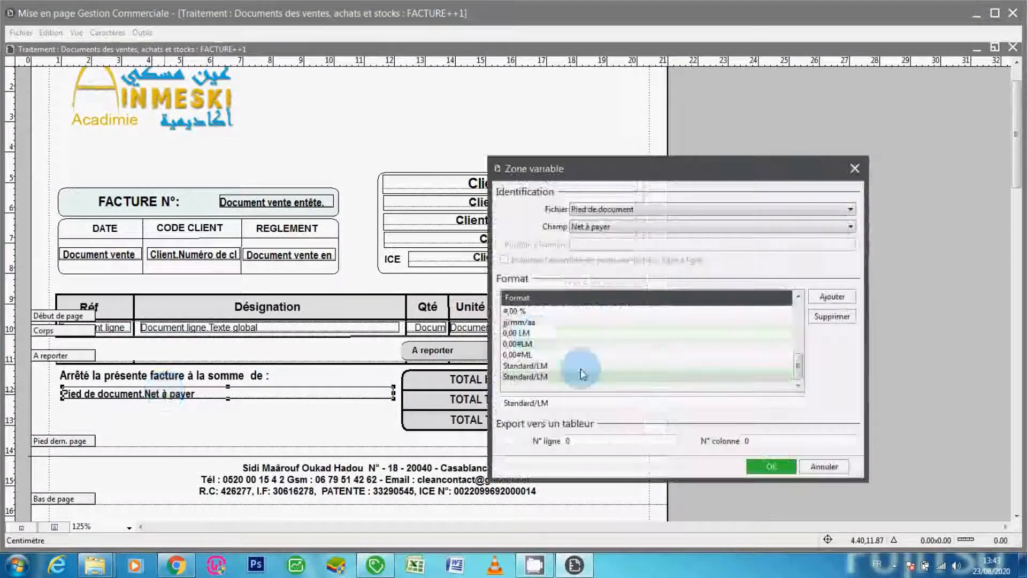
click(824, 466)
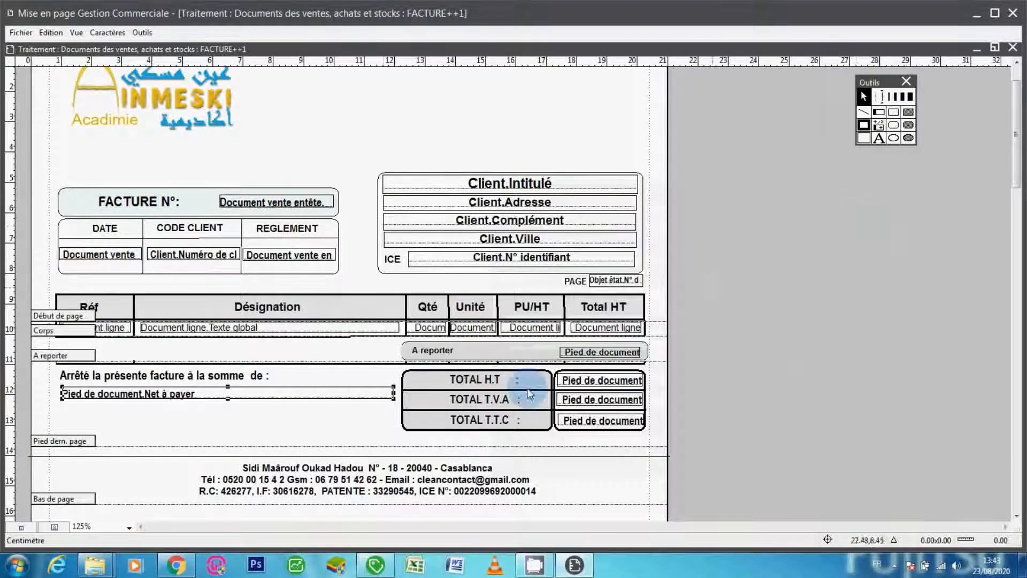
- Switch to Sage 100 Gestion commerciale, preview the Platine & fils invoice with the FACTURE++1 model to check the table and total in words, and close it
click(297, 567)
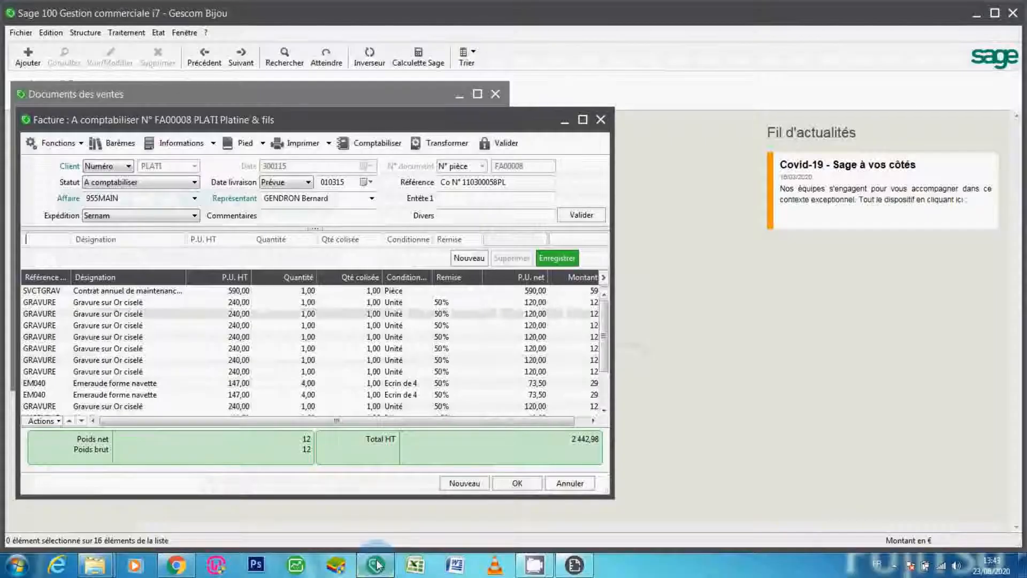
click(298, 149)
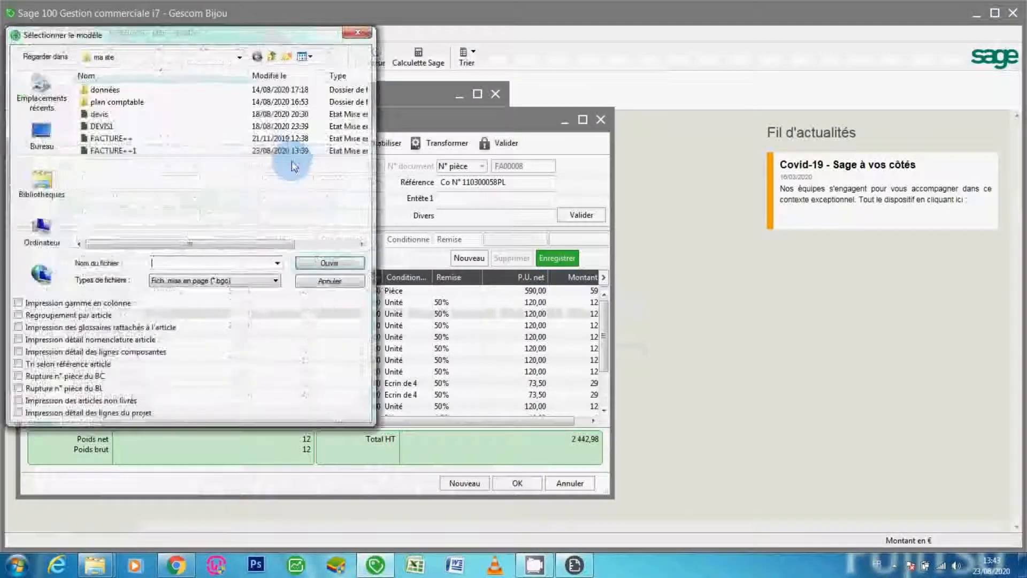
click(113, 149)
double_click(113, 150)
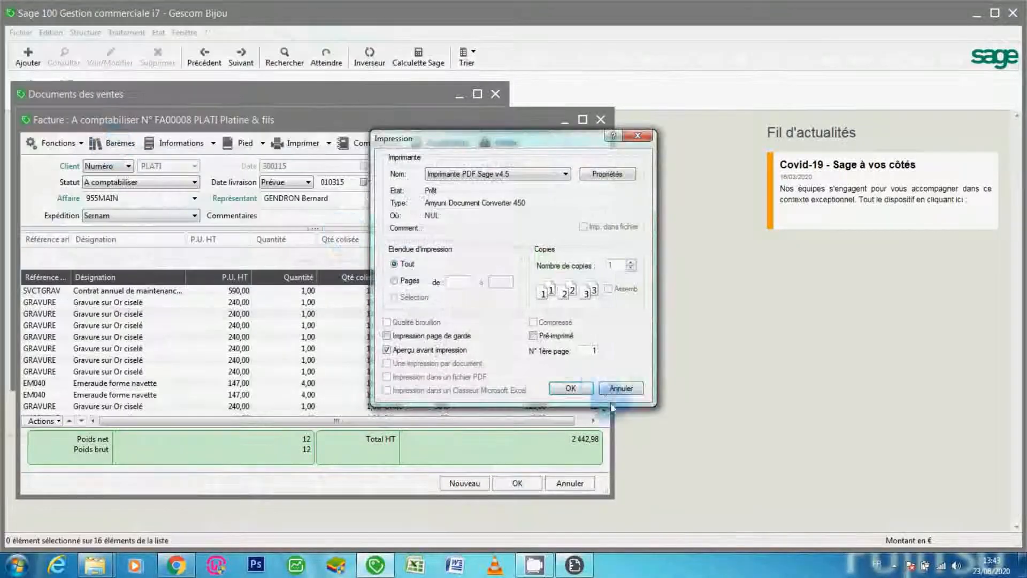
click(580, 390)
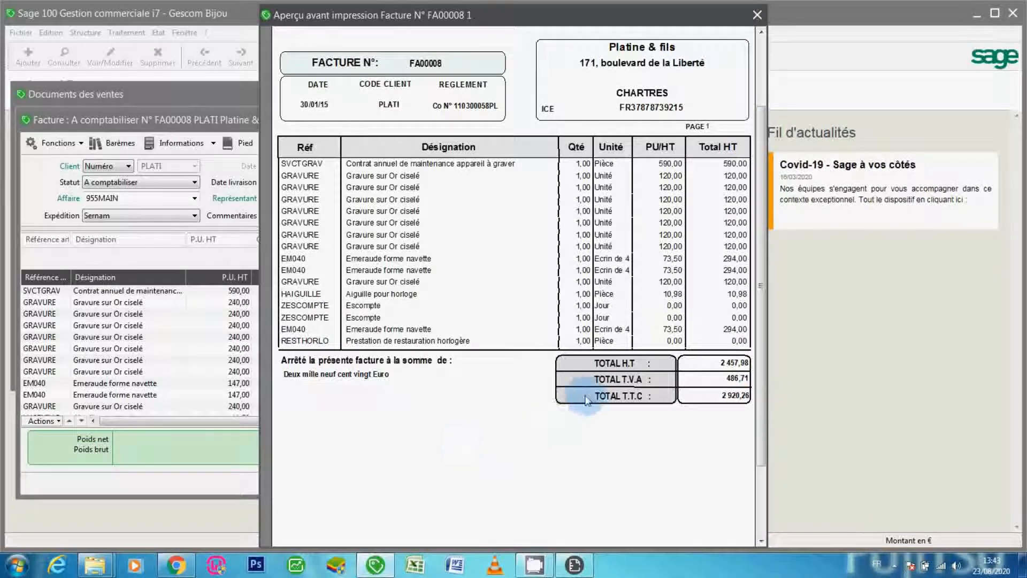
click(757, 15)
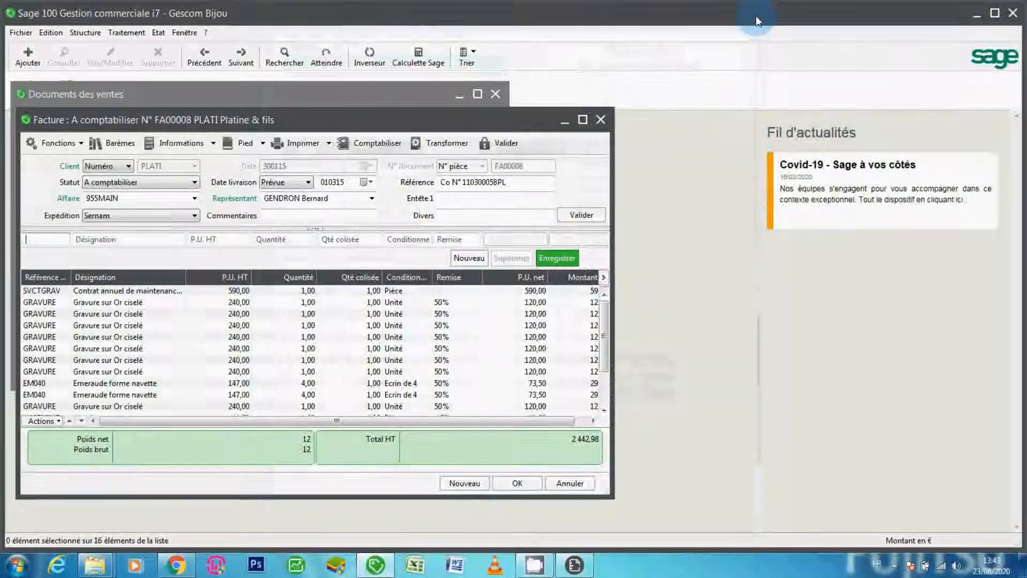